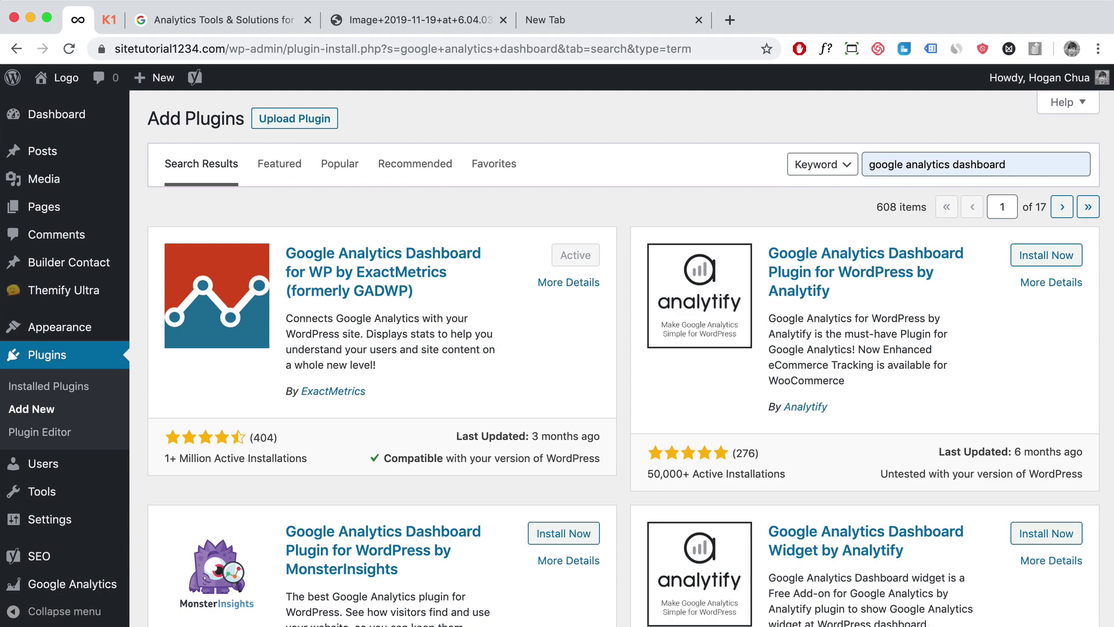
Open the Google Analytics Dashboard for WP plugin's More Details and scroll through its description.
click(569, 282)
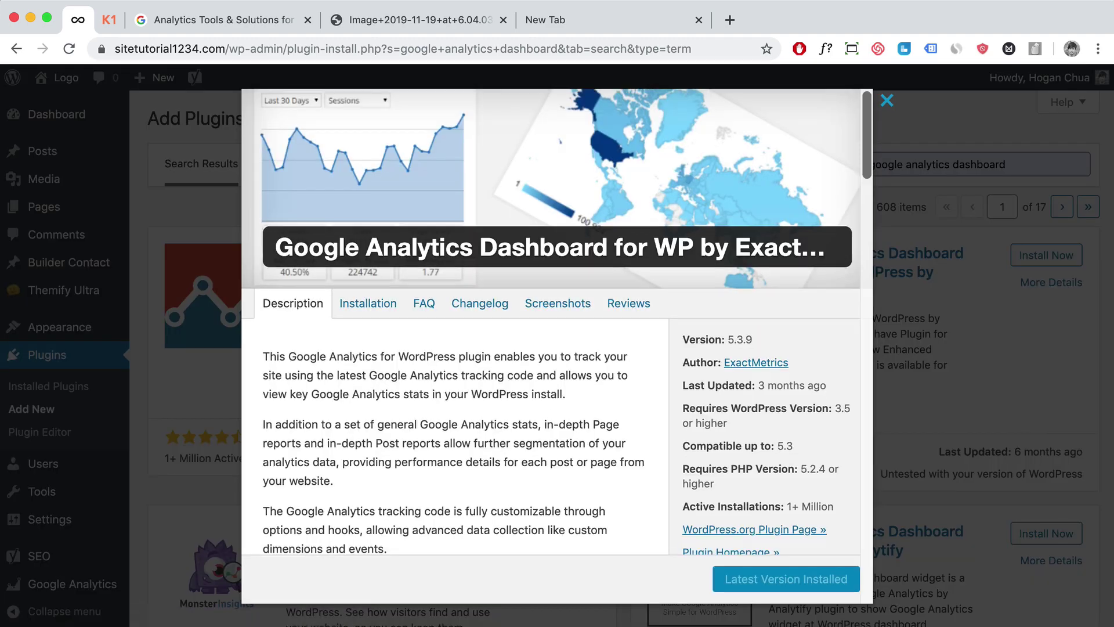
scroll(453, 435, down, 5)
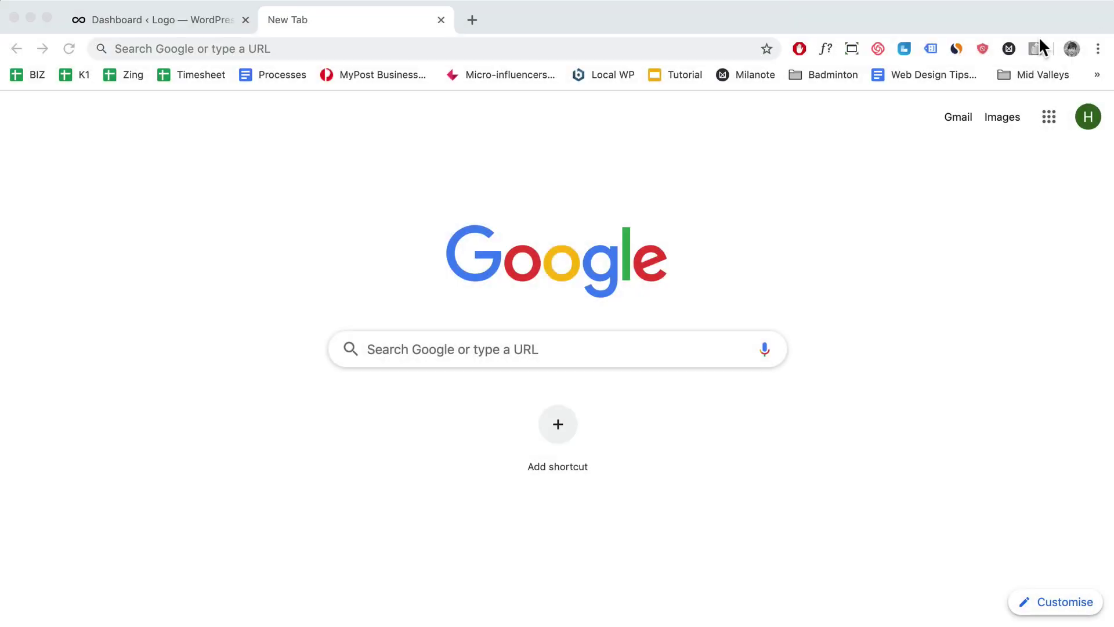
Search Google for 'google analytics' and open the Google Analytics website from the results.
click(249, 50)
text(google analytics)
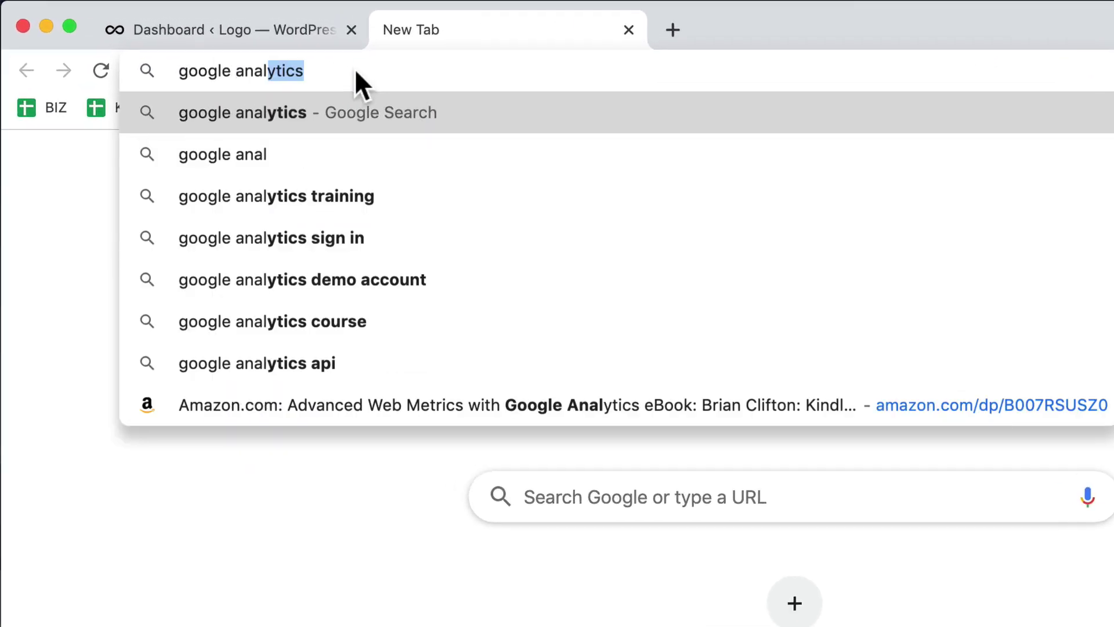
key(Return)
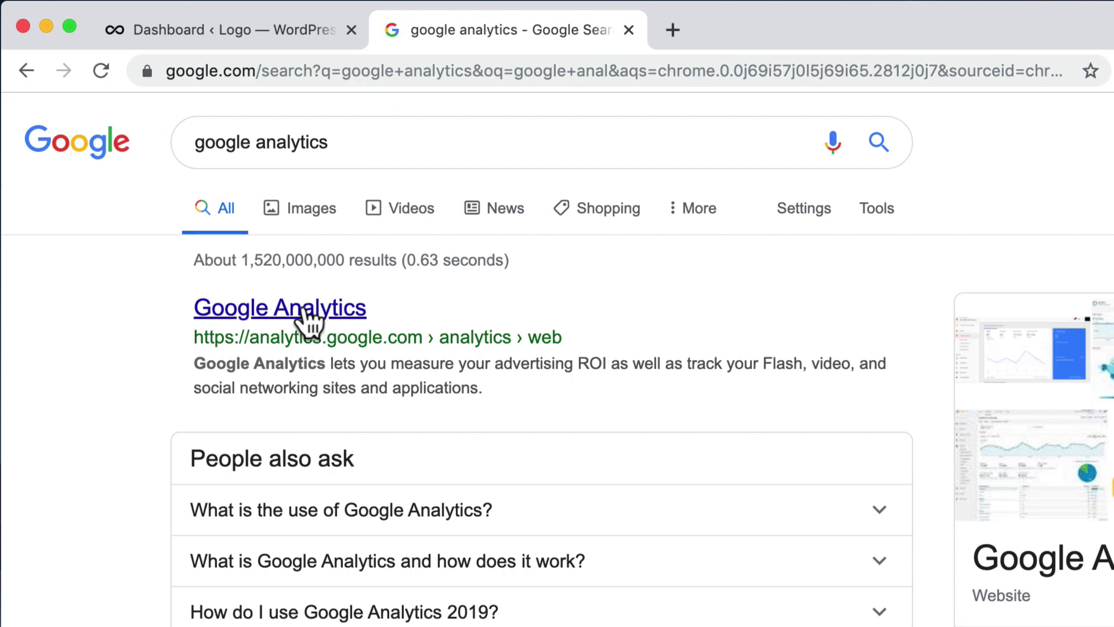
click(302, 310)
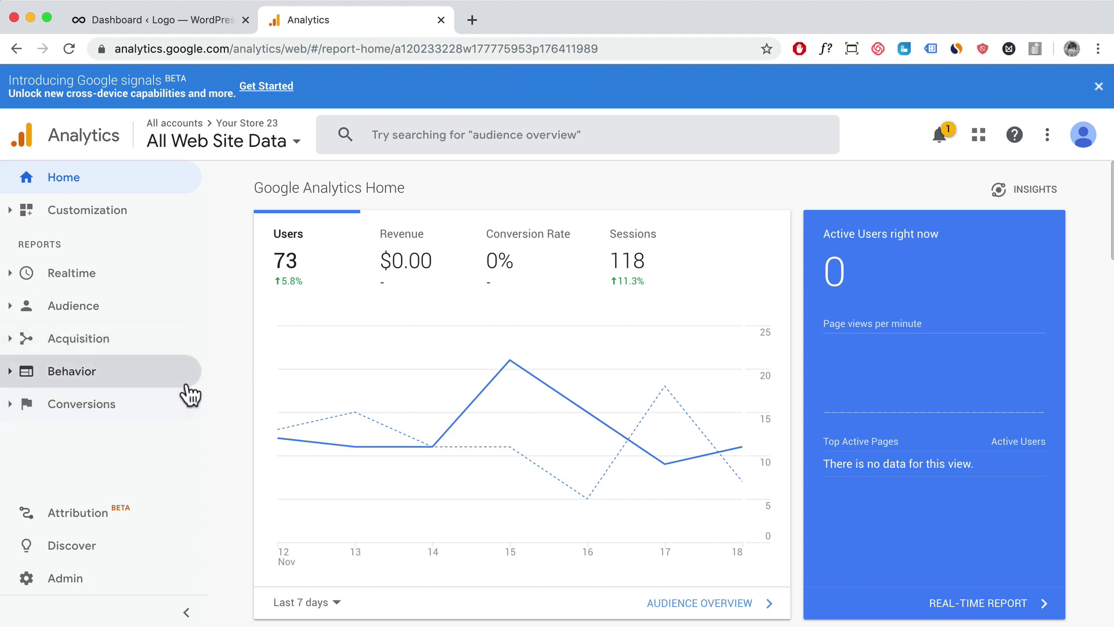
Go to the Google Analytics Admin page from the left sidebar.
click(67, 579)
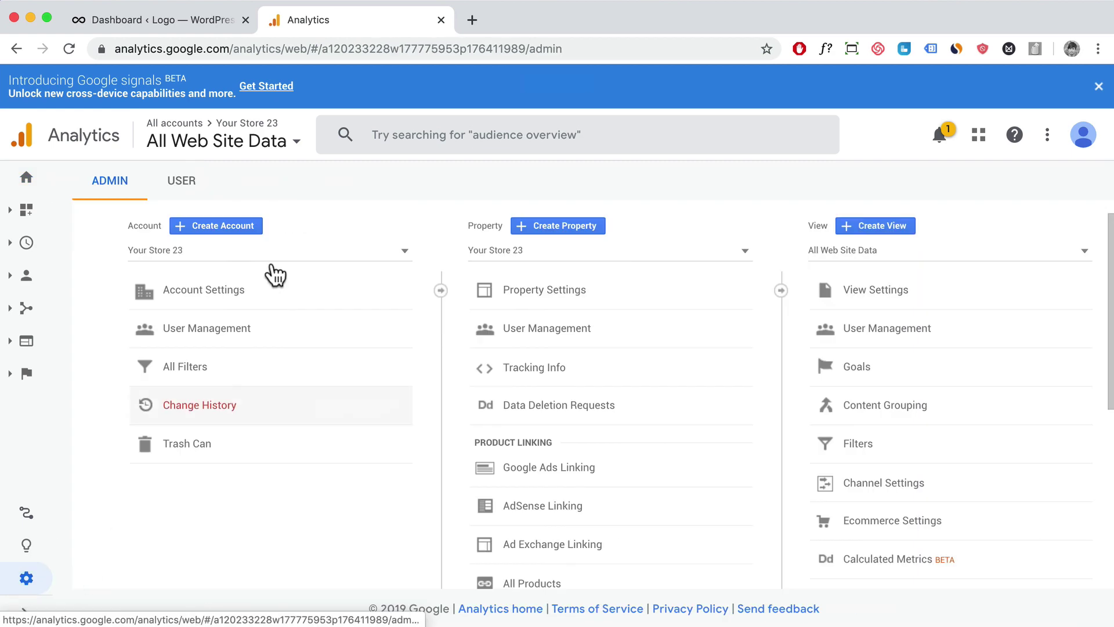
Create a new account named 'Analytics Demo Tutorial' and continue to the measurement-type step.
click(236, 231)
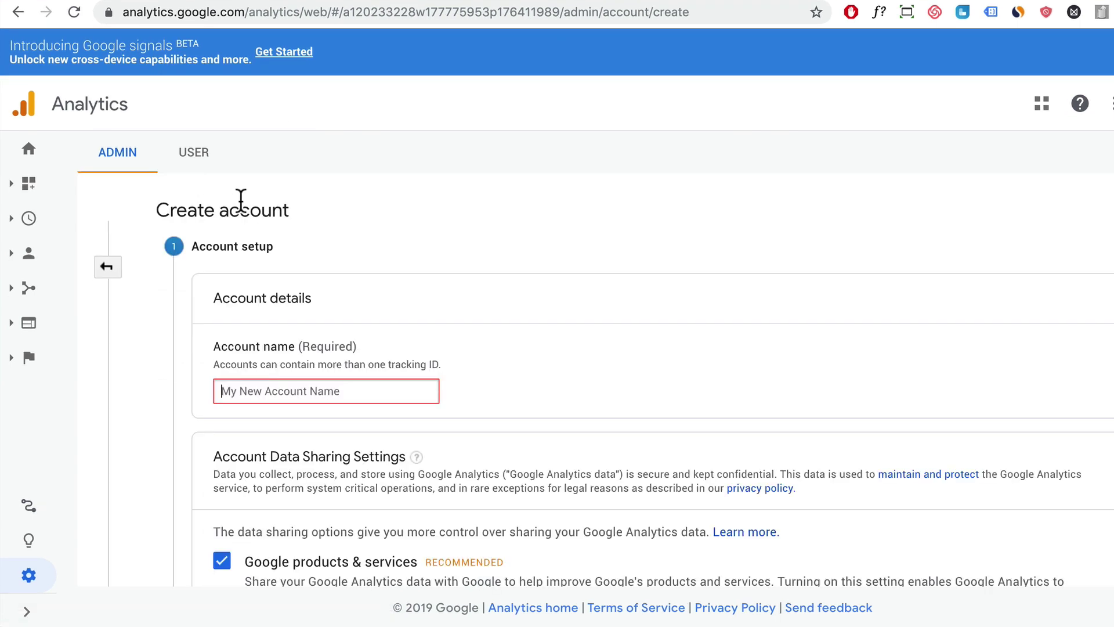
scroll(438, 314, down, 2)
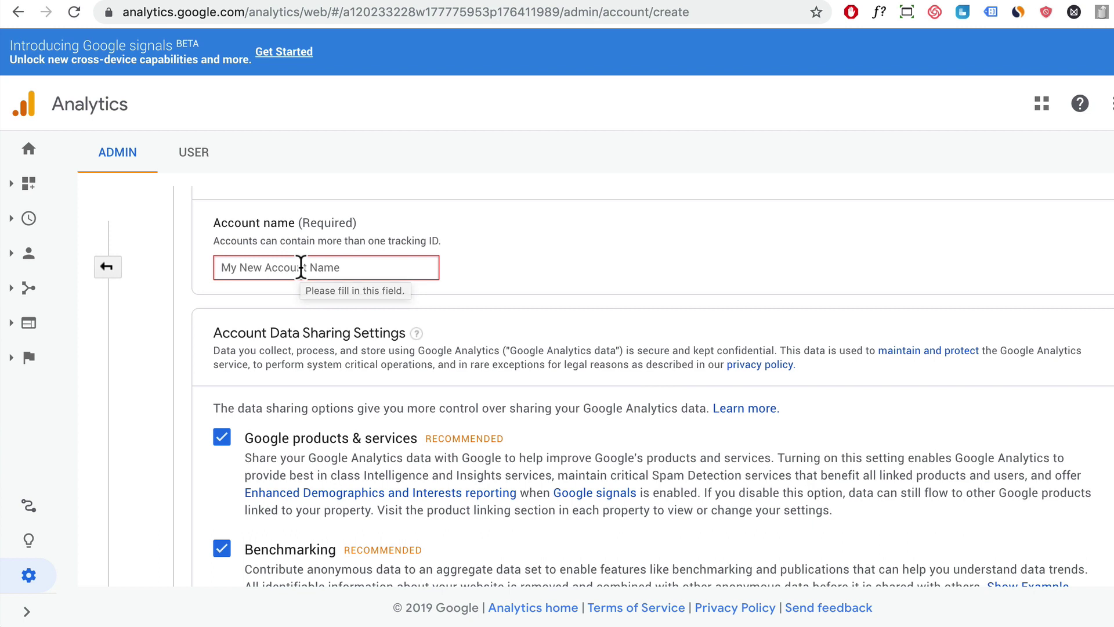
text(Analytics Demo Tutorial)
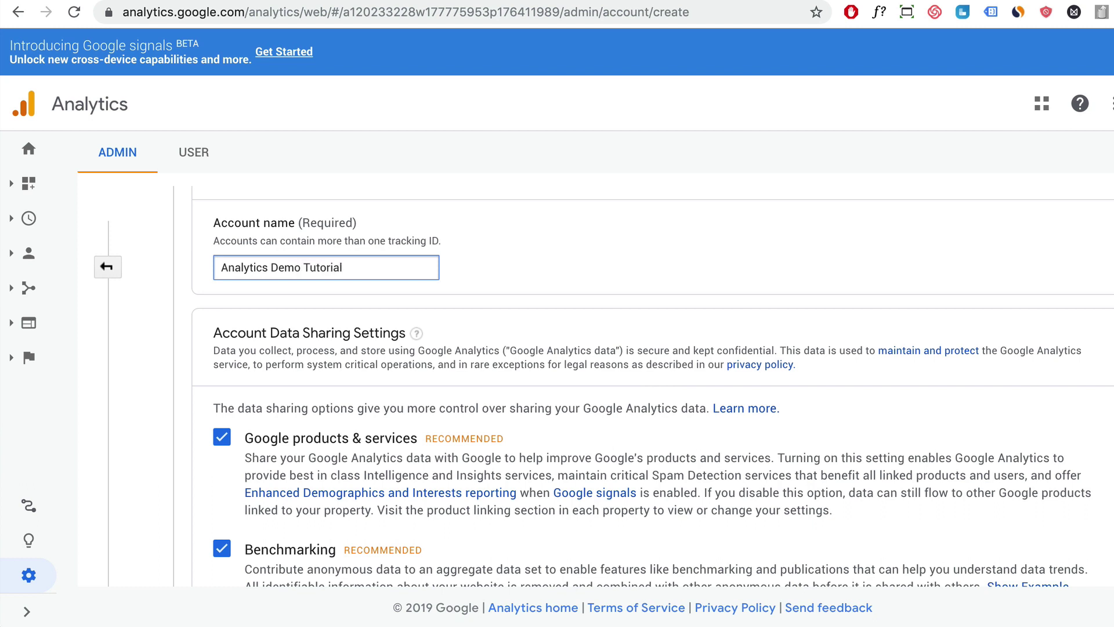
scroll(374, 331, down, 3)
scroll(285, 301, down, 3)
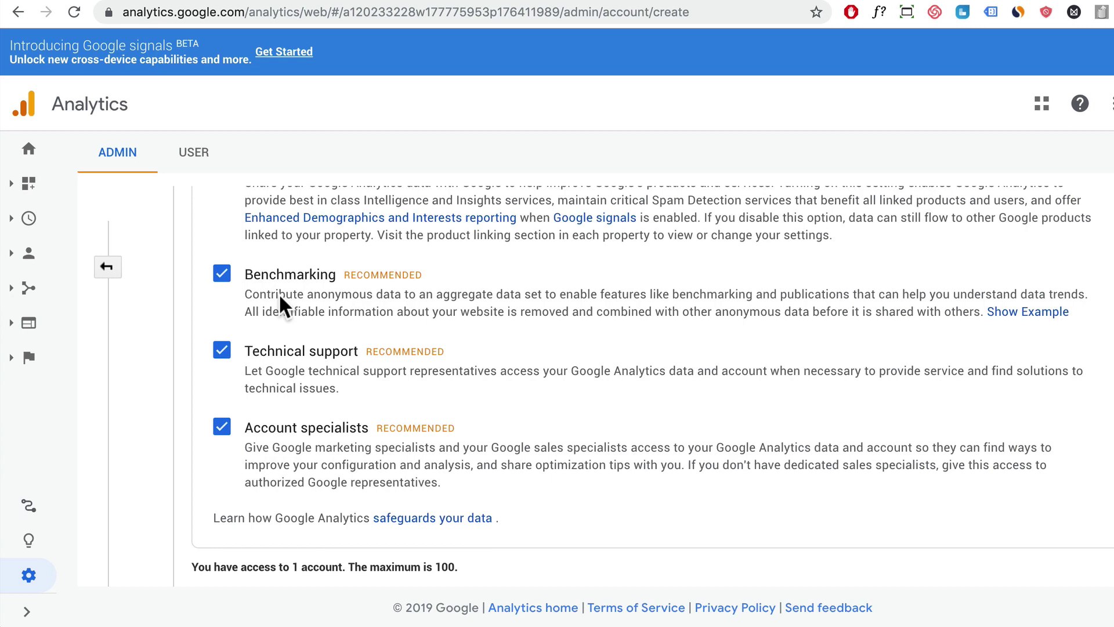
click(226, 499)
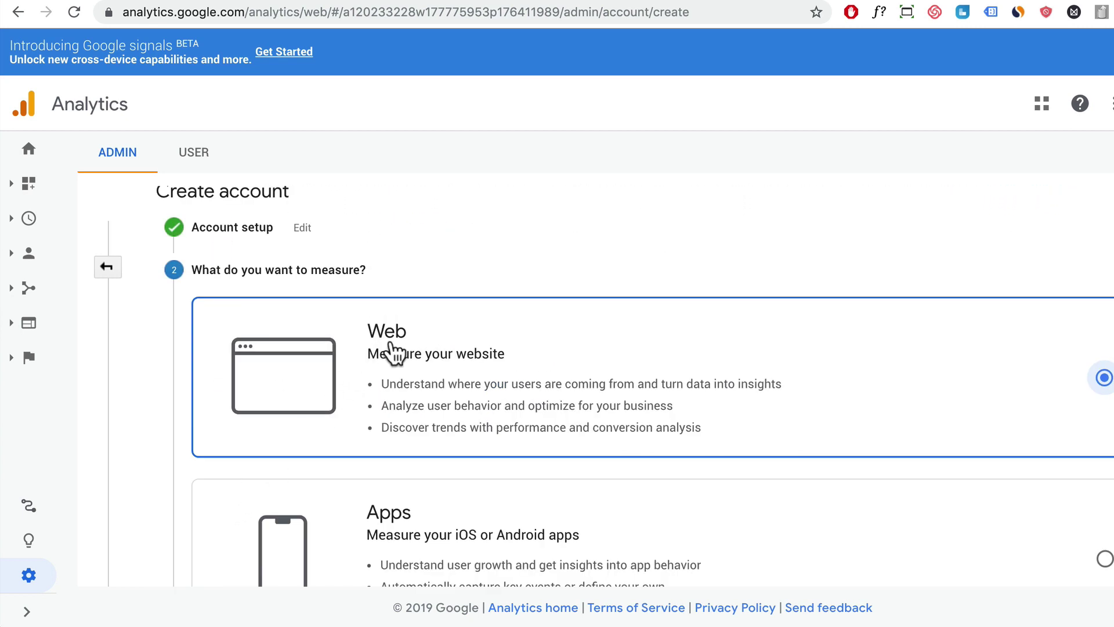
scroll(405, 348, down, 6)
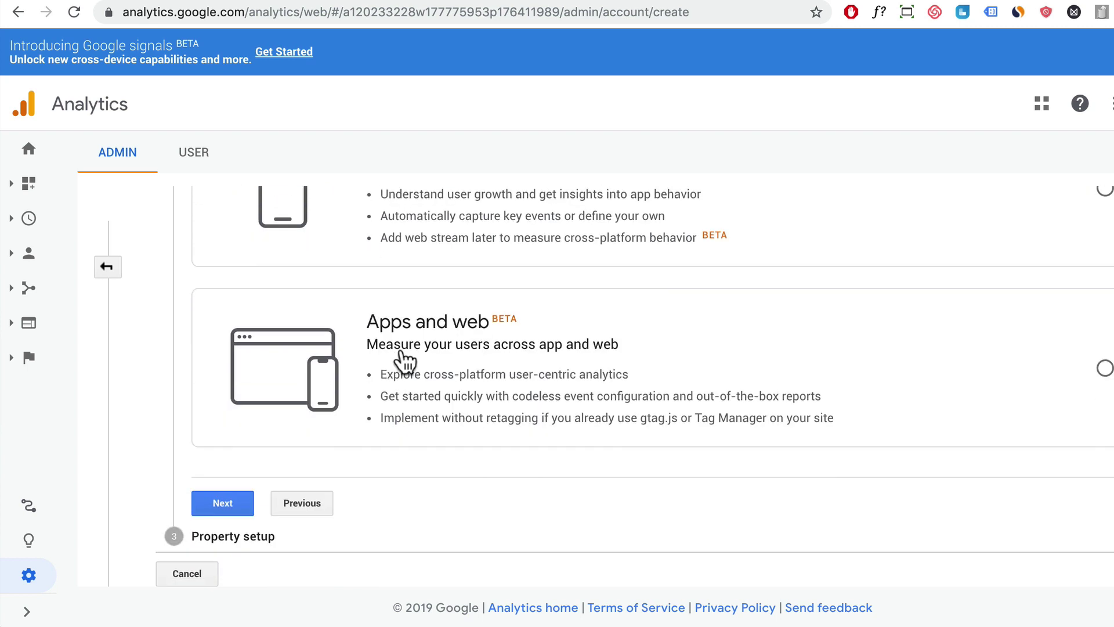
Name the property 'Site Tutorial' and paste the WordPress site address as its URL.
click(223, 502)
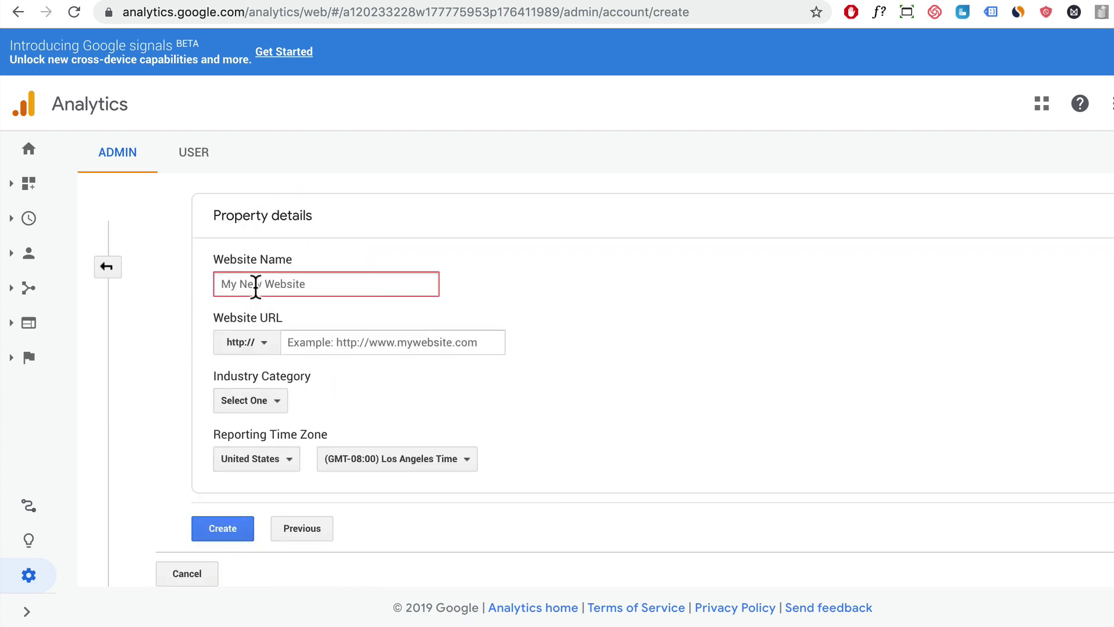
text(Site Tutorial)
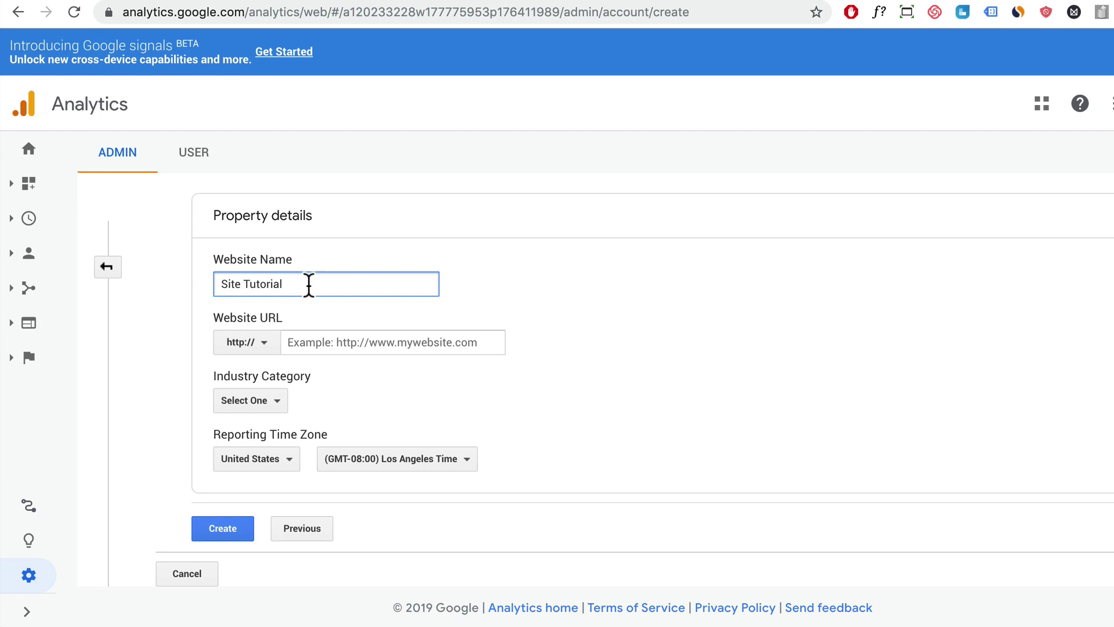
click(187, 1)
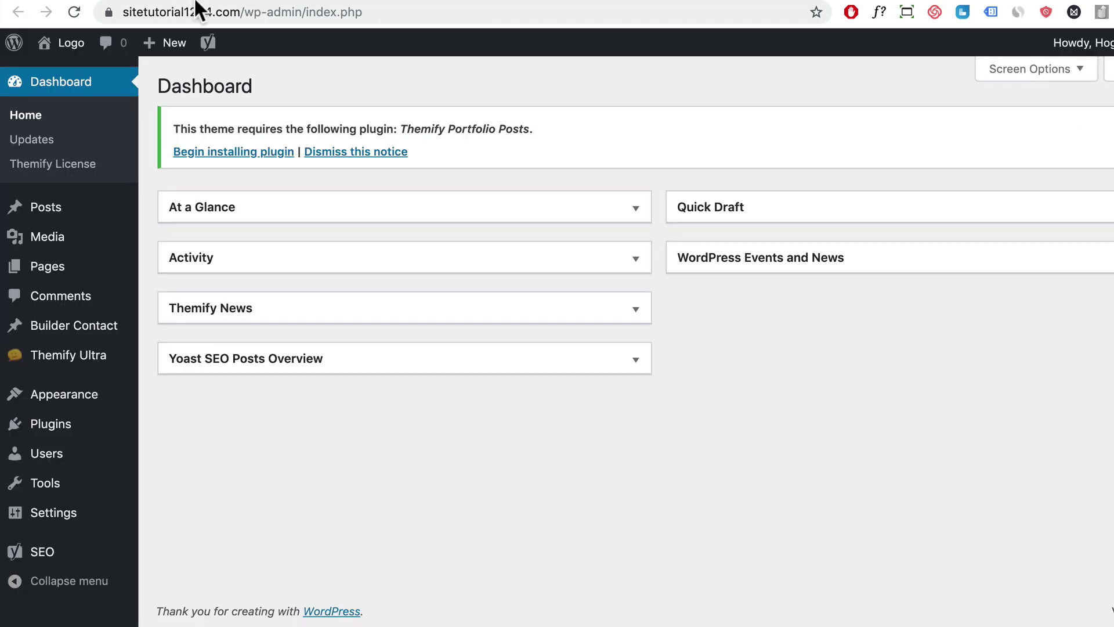
drag(245, 11, 116, 9)
key(ctrl+c)
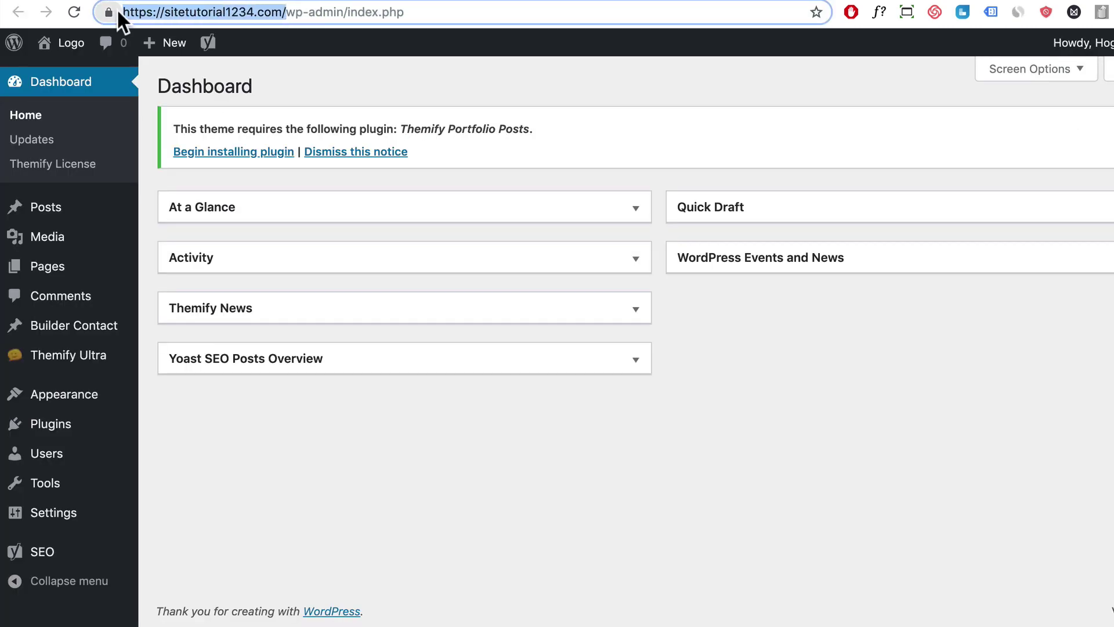
click(339, 2)
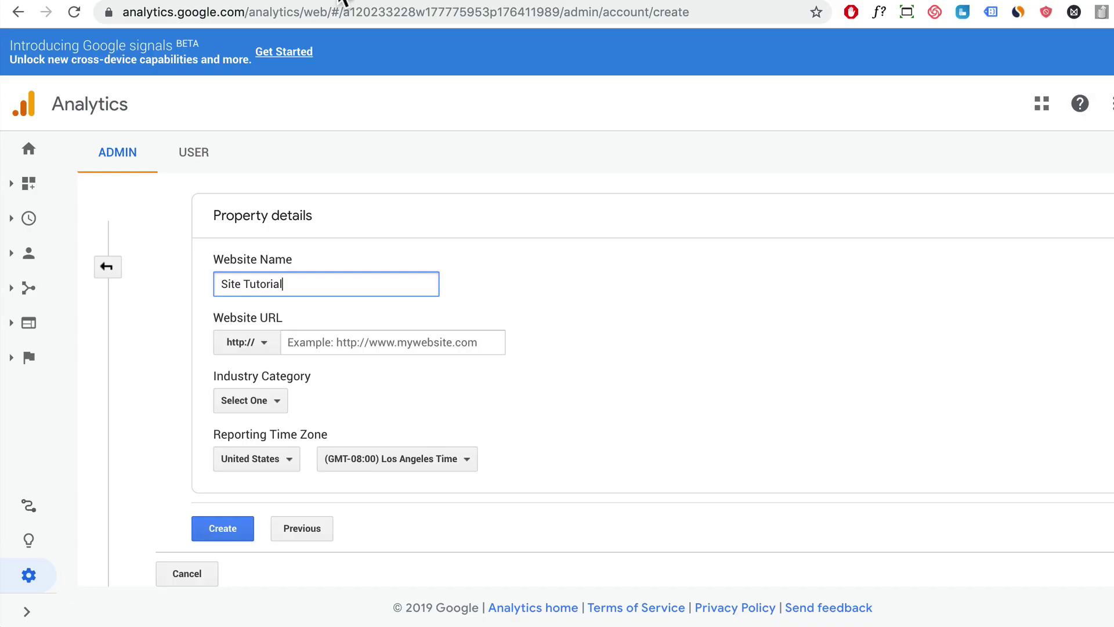
click(313, 342)
key(ctrl+v)
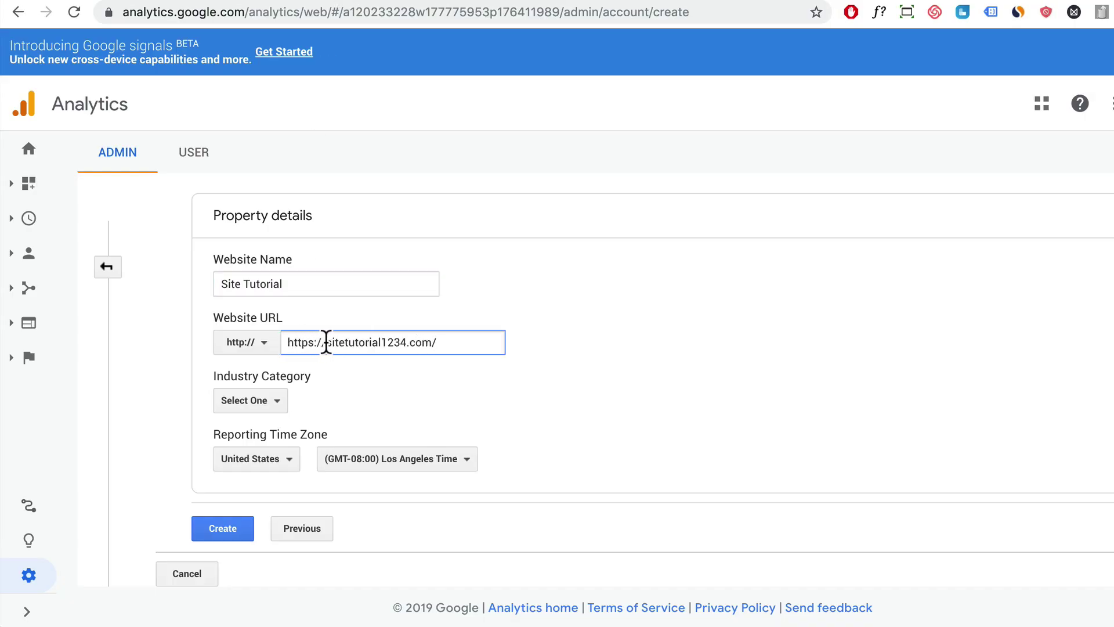
drag(326, 343, 286, 342)
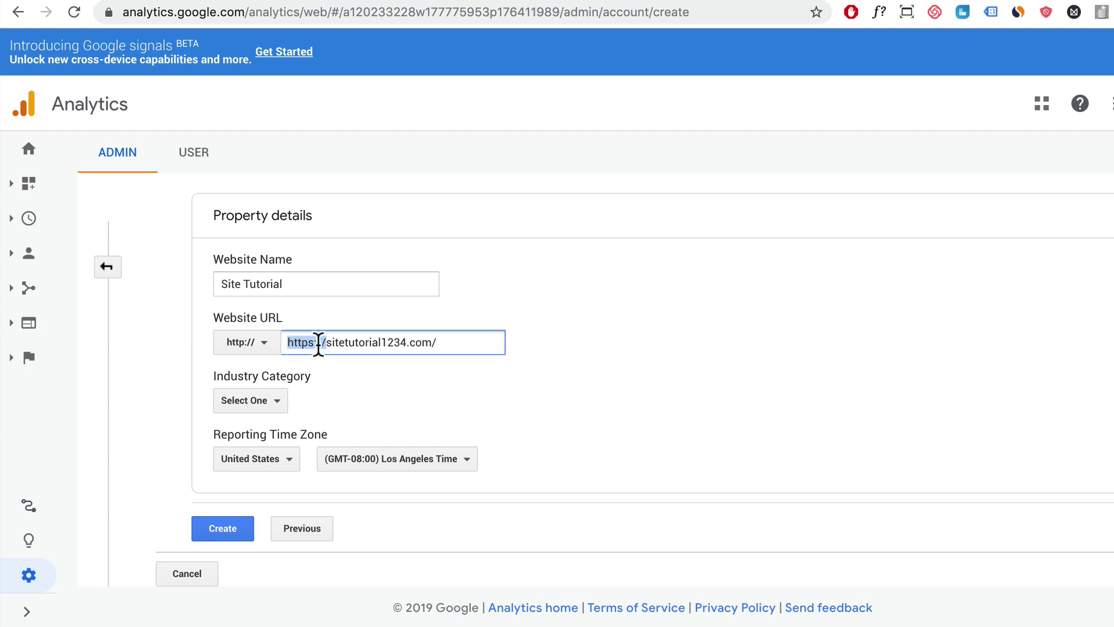
click(263, 344)
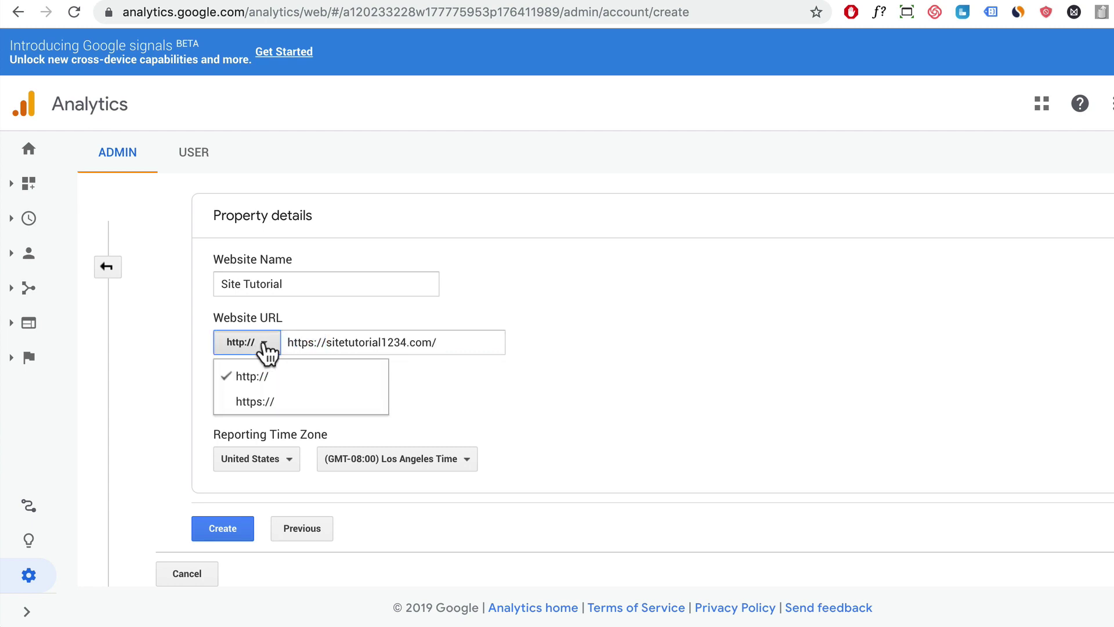
click(256, 401)
click(328, 323)
key(BackSpace)
key(BackSpace)
key(BackSpace)
key(BackSpace)
key(BackSpace)
key(BackSpace)
key(BackSpace)
key(BackSpace)
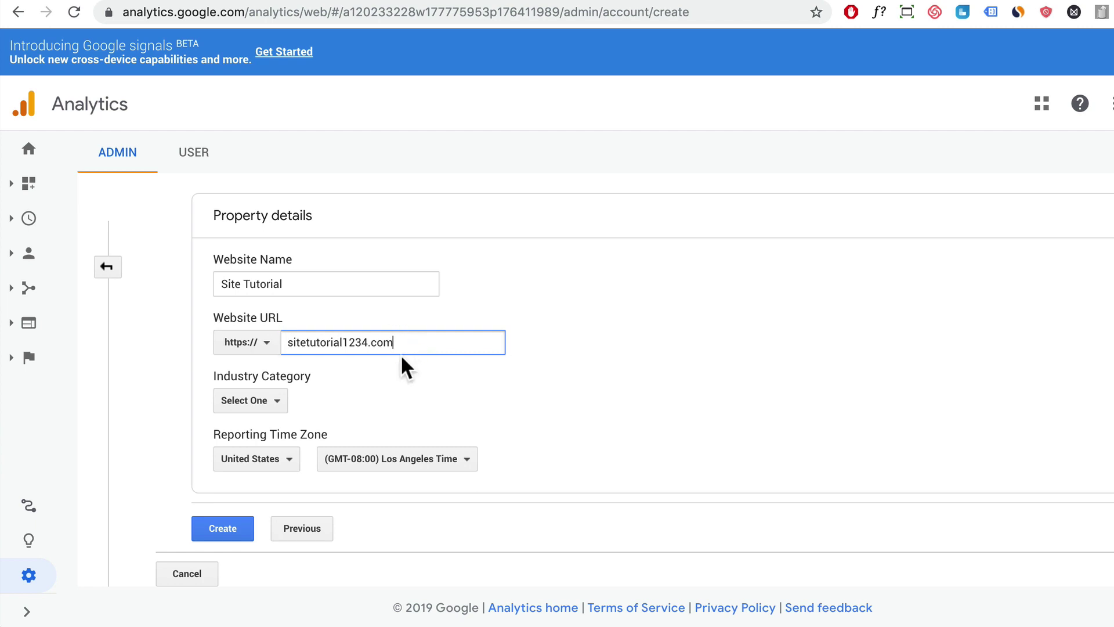
Set the industry category to Business and Industrial Markets.
click(264, 405)
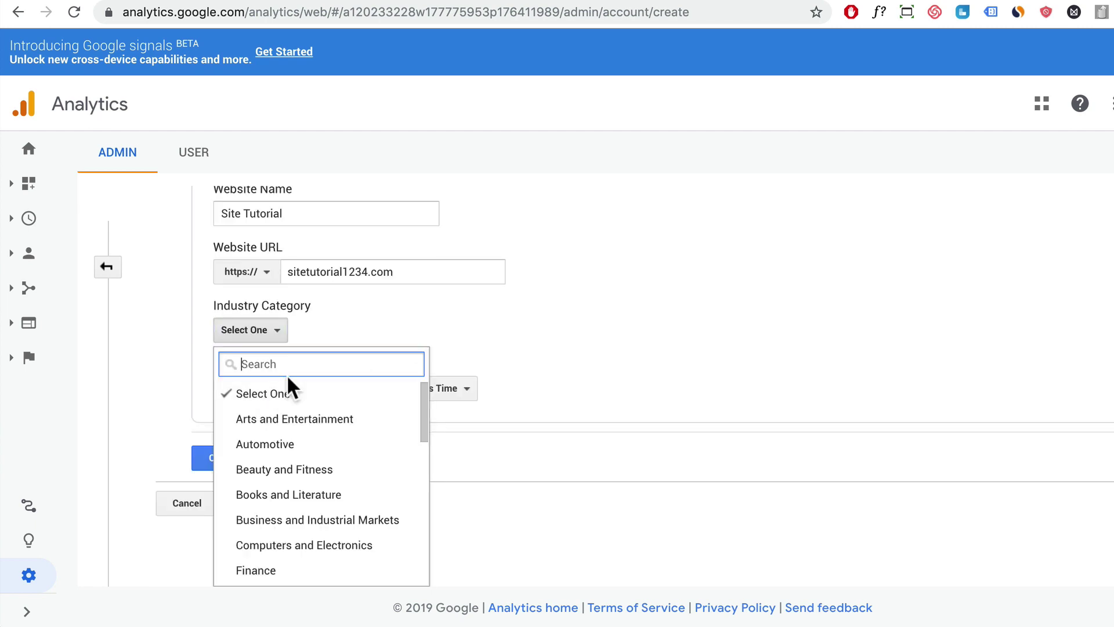
text(business)
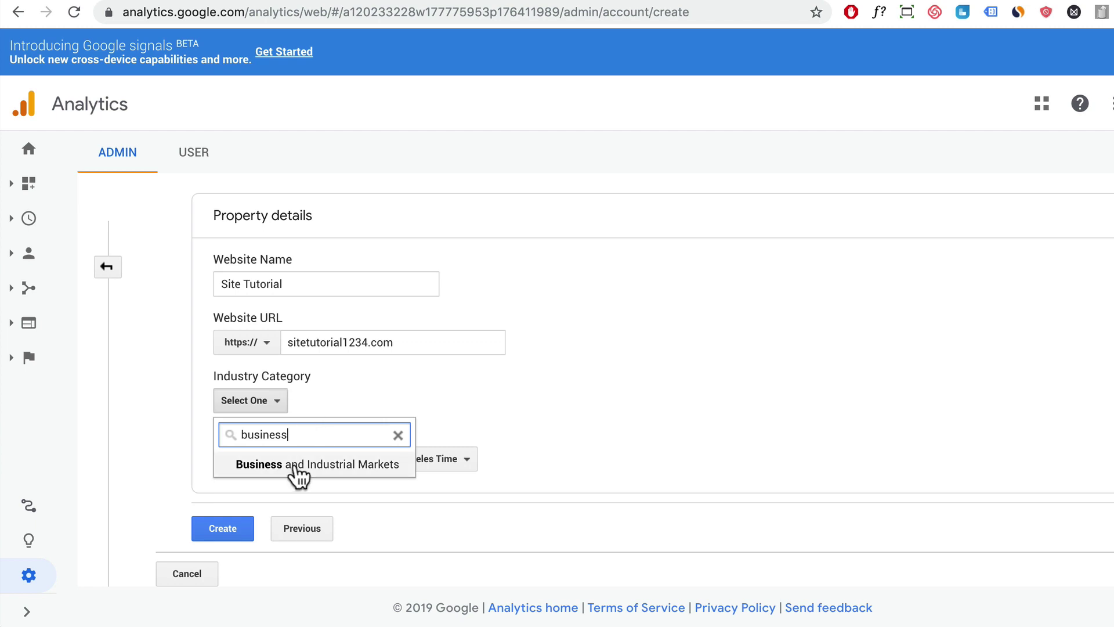
click(300, 466)
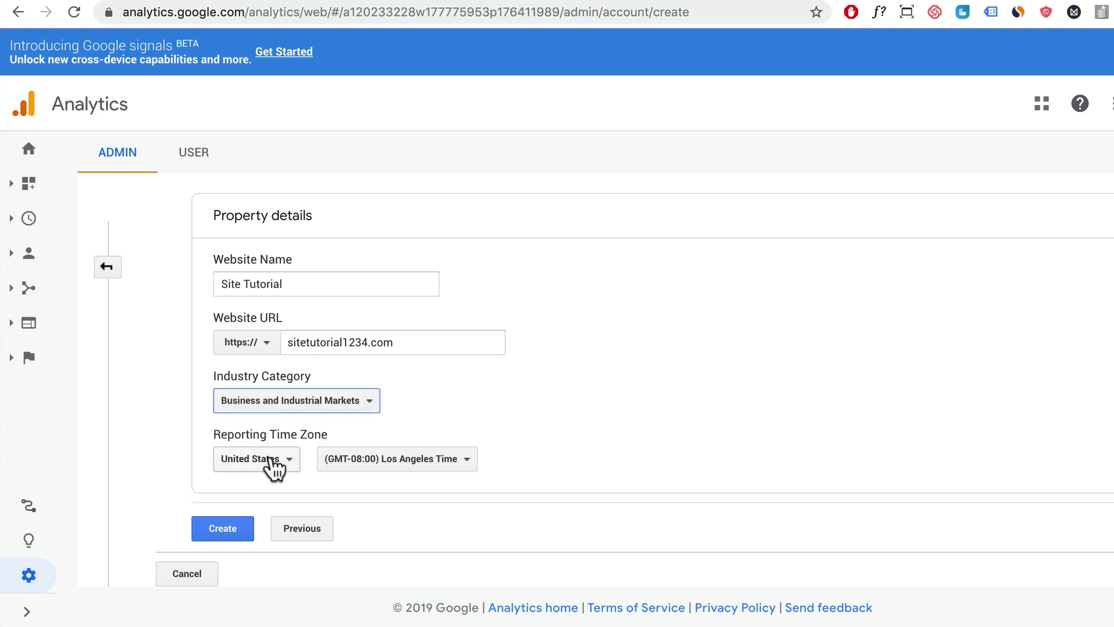
Set the reporting time zone to Australia, (GMT+11:00) Melbourne.
click(273, 461)
text(australia)
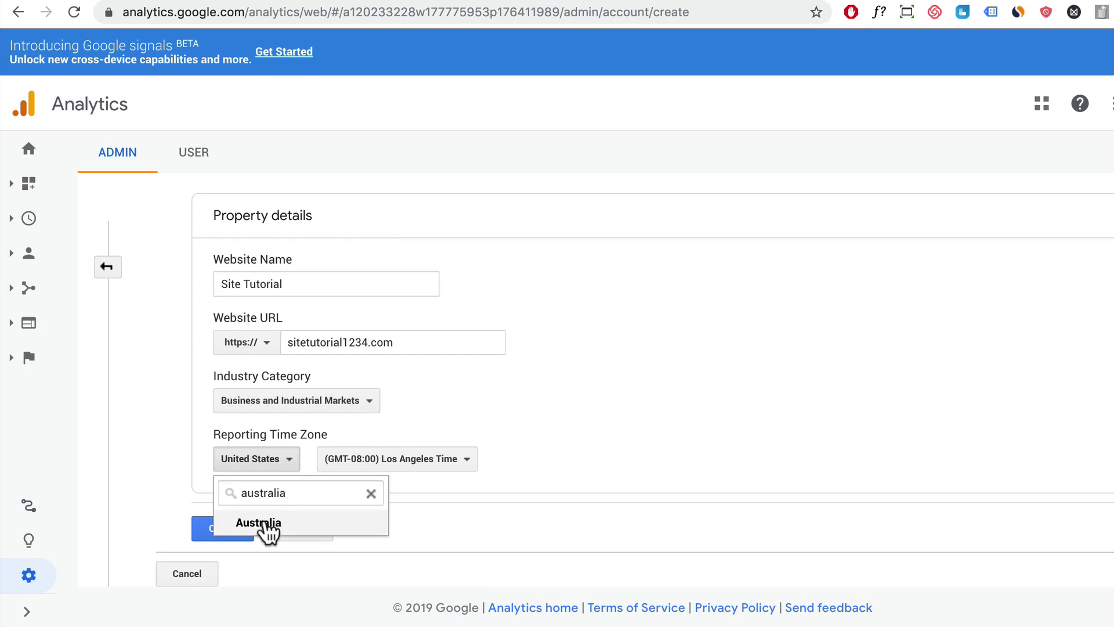
click(265, 525)
click(385, 462)
click(393, 548)
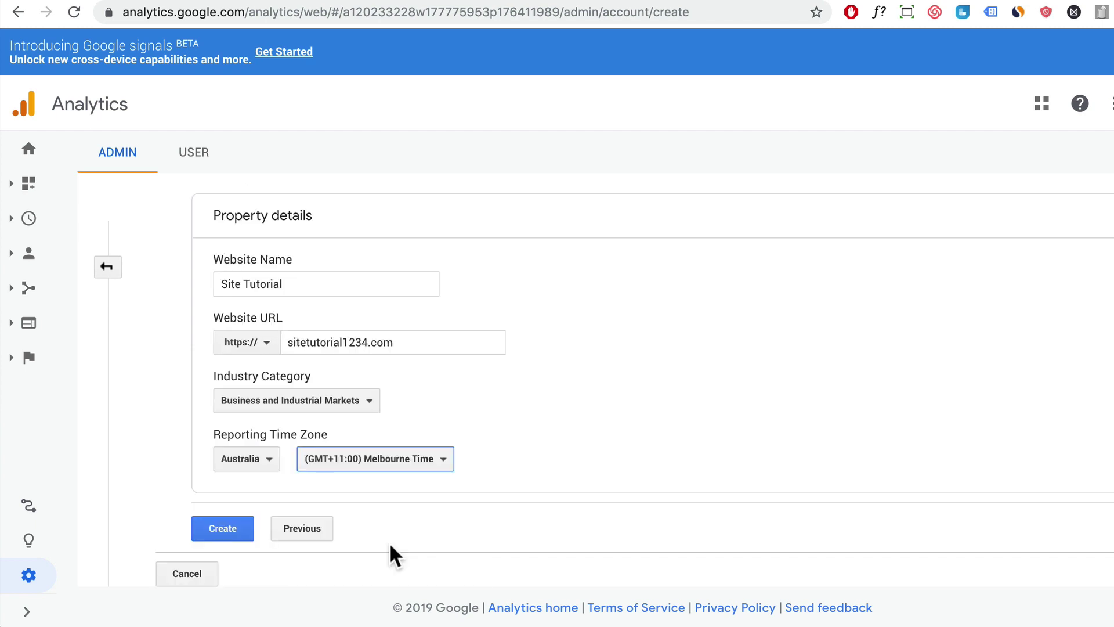
Submit the property and accept the Australian Terms of Service, including GDPR and controller data terms.
click(221, 529)
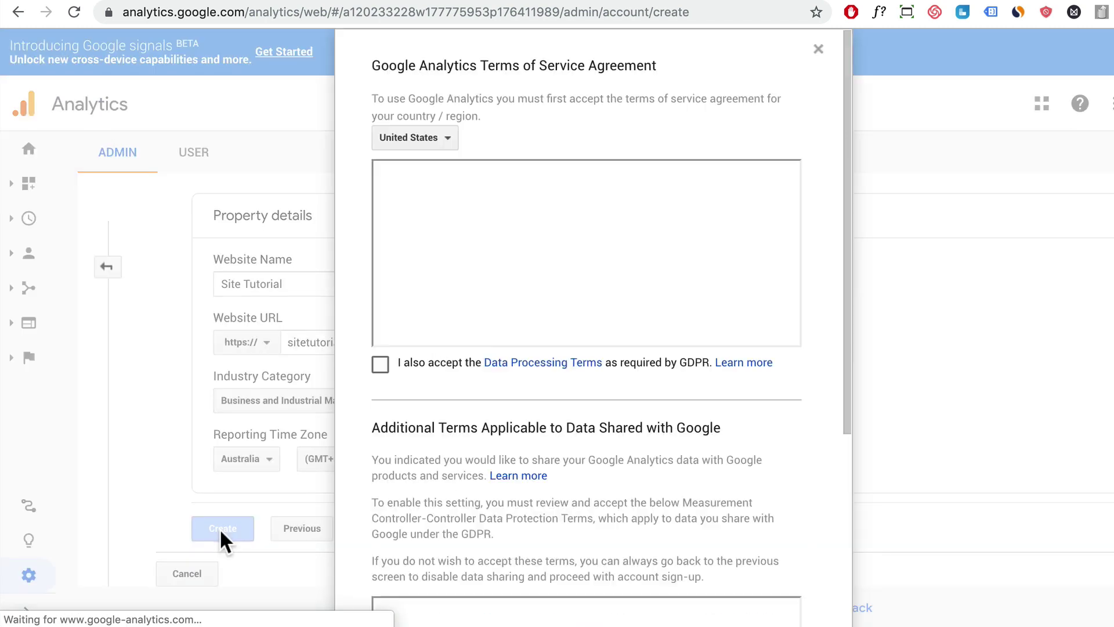
click(414, 145)
text(aust)
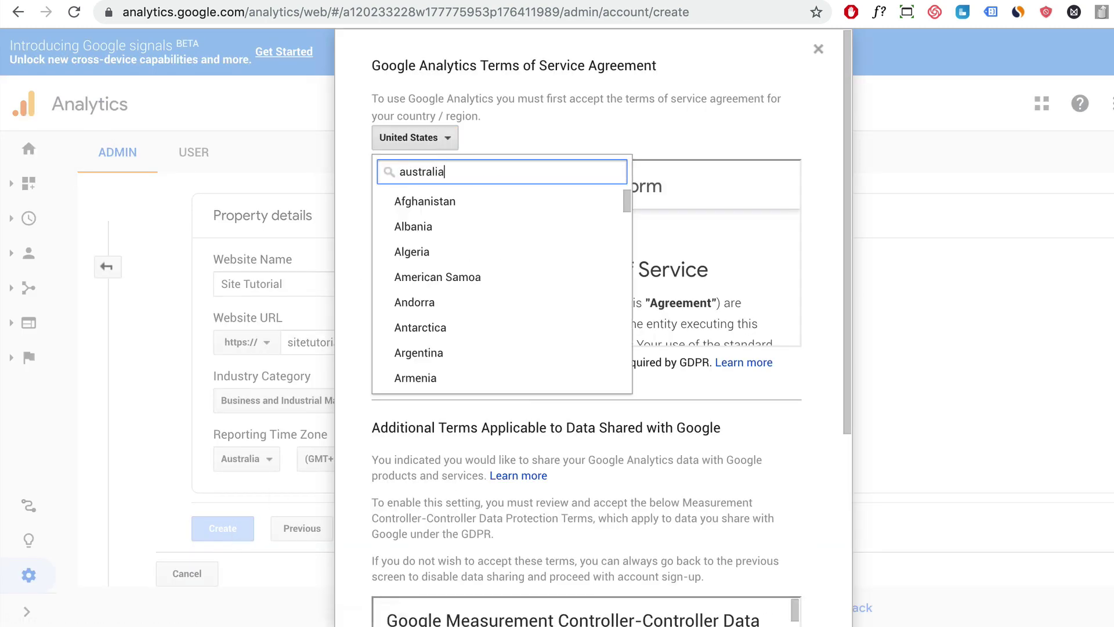
text(ralia)
click(421, 204)
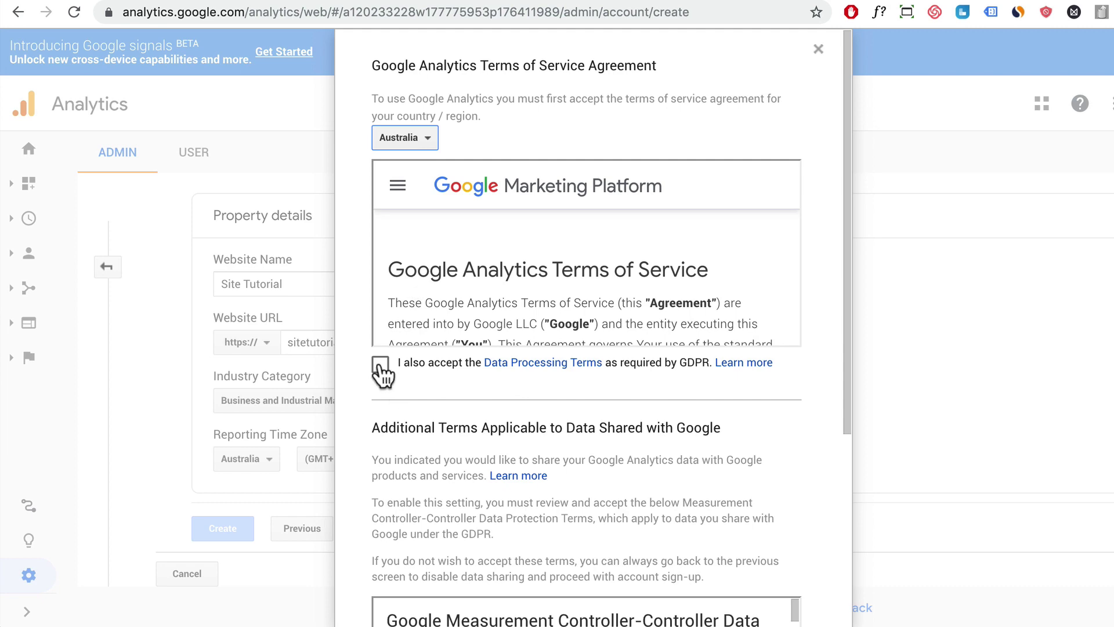
click(380, 364)
scroll(569, 283, down, 5)
scroll(541, 450, down, 3)
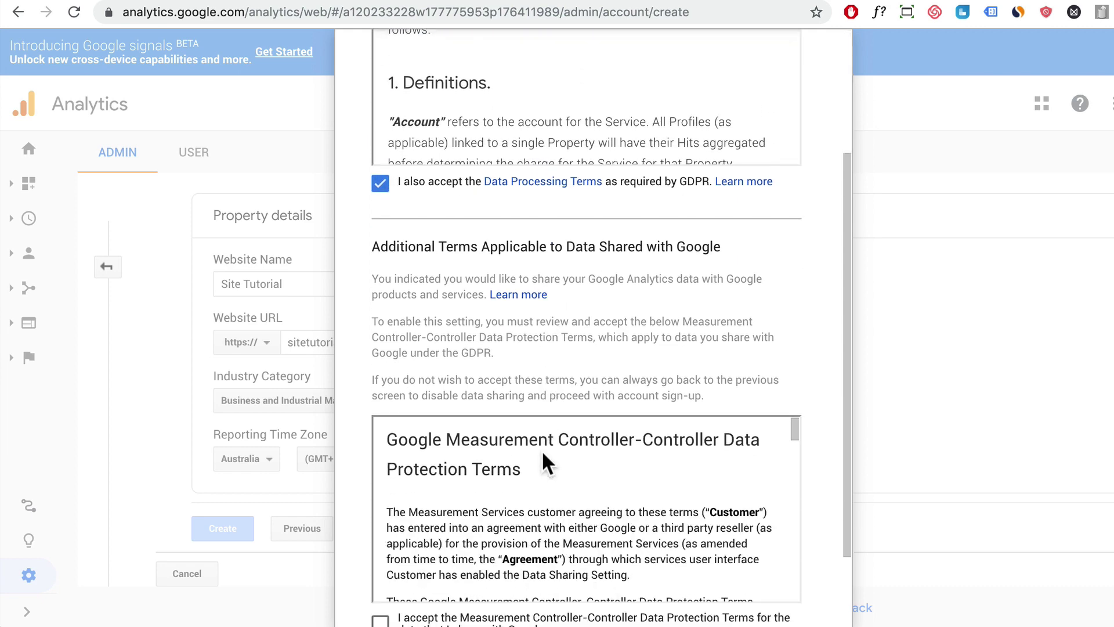
scroll(542, 451, down, 6)
scroll(809, 402, down, 3)
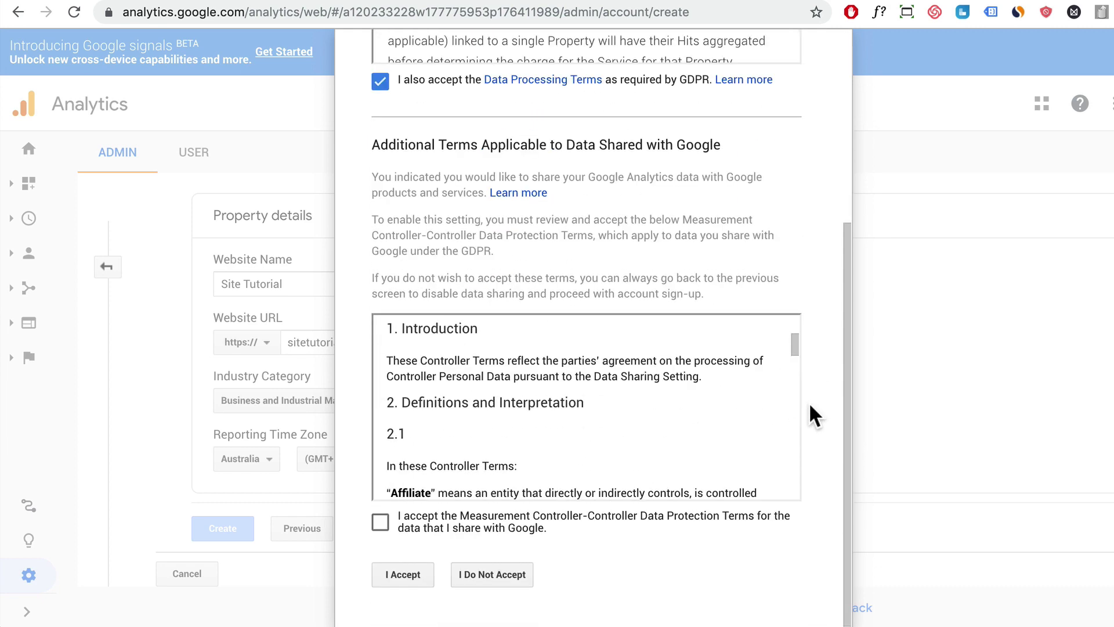
click(380, 522)
click(403, 575)
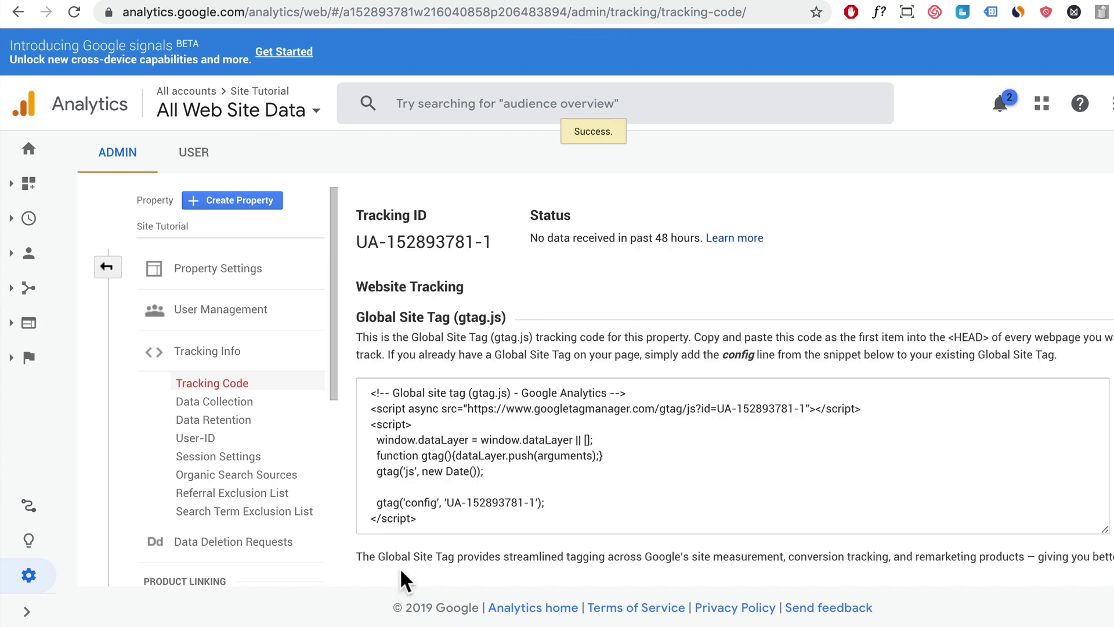
In WordPress Plugins > Add New, search for 'google analytics dashboard'.
click(190, 20)
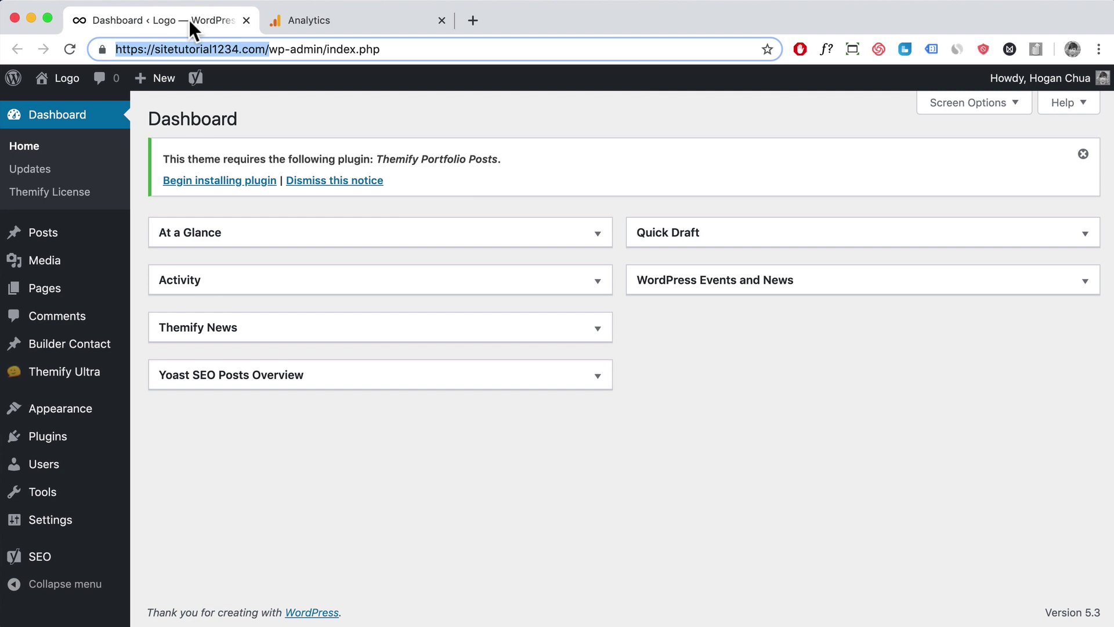
mouse_move(53, 439)
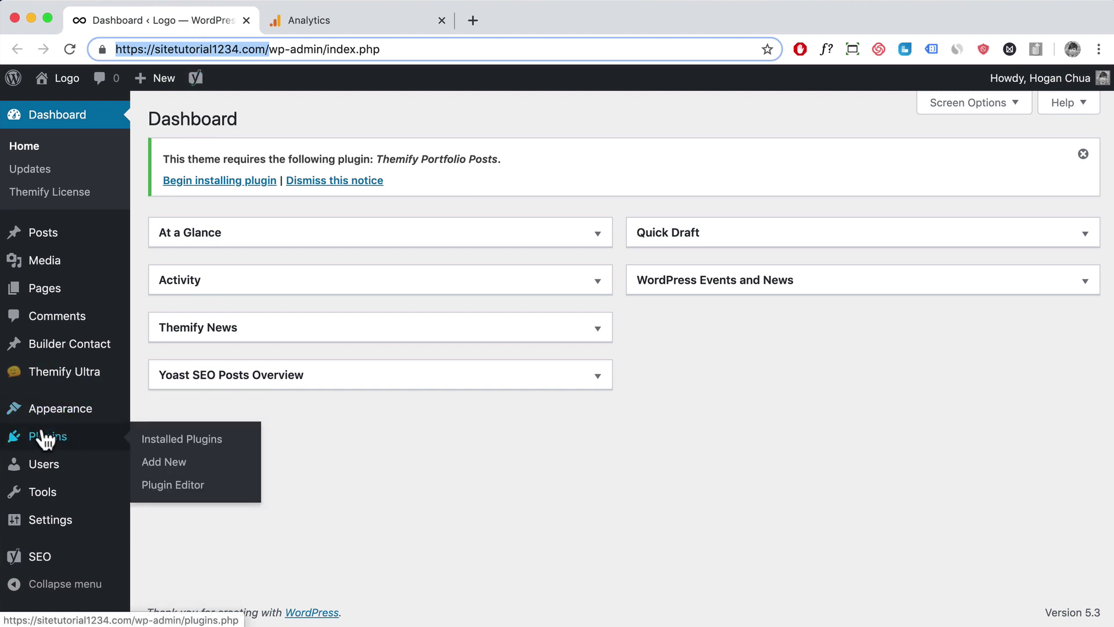
click(167, 464)
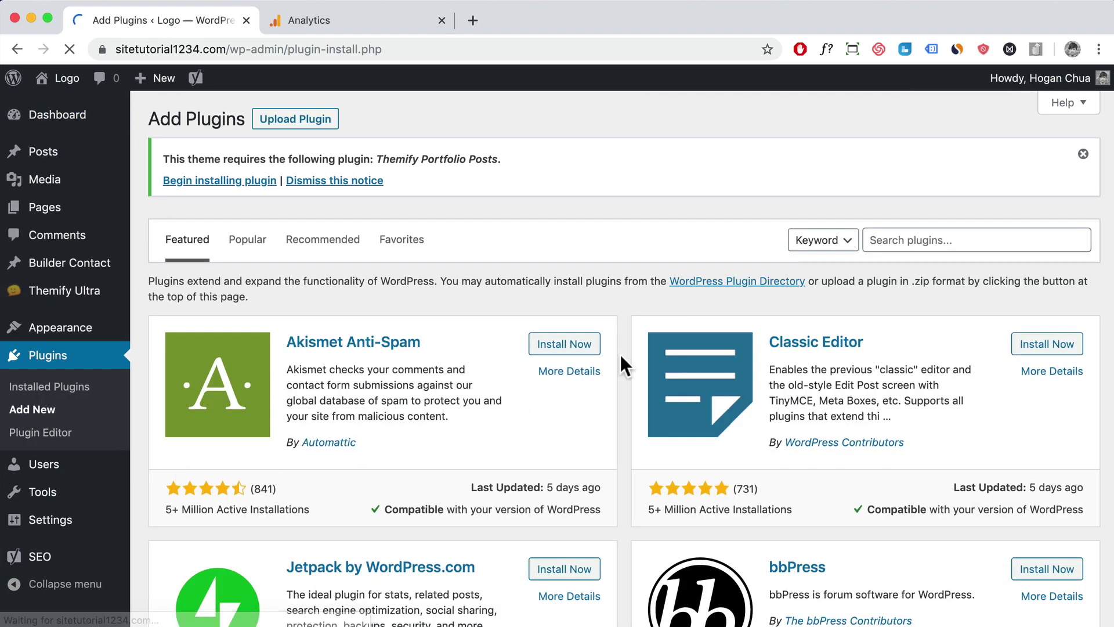
click(909, 240)
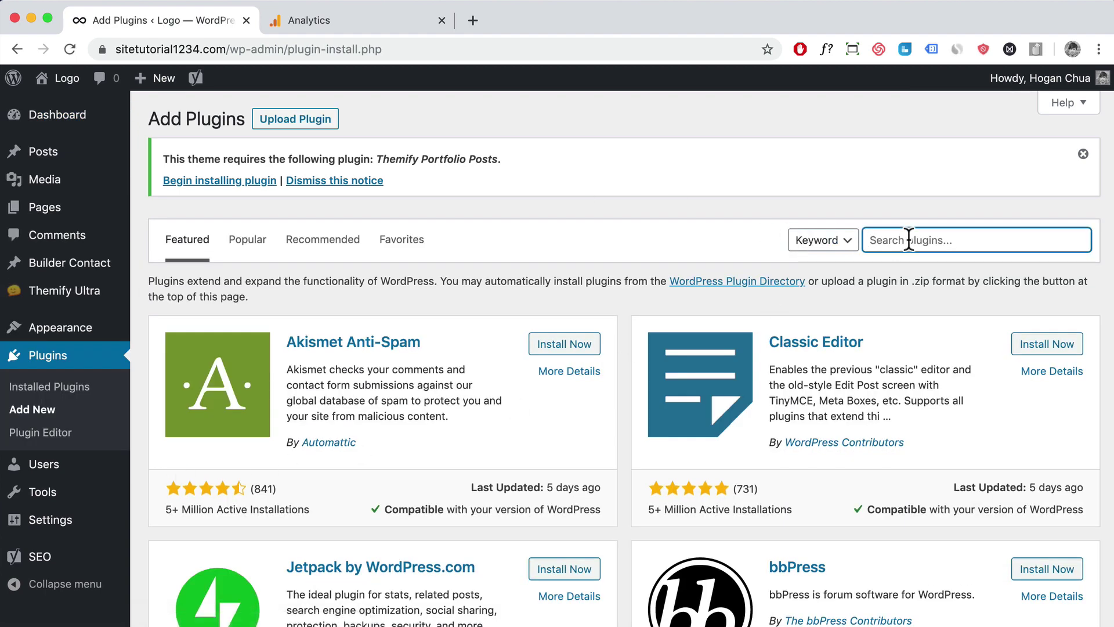
text(google analytics dashboard)
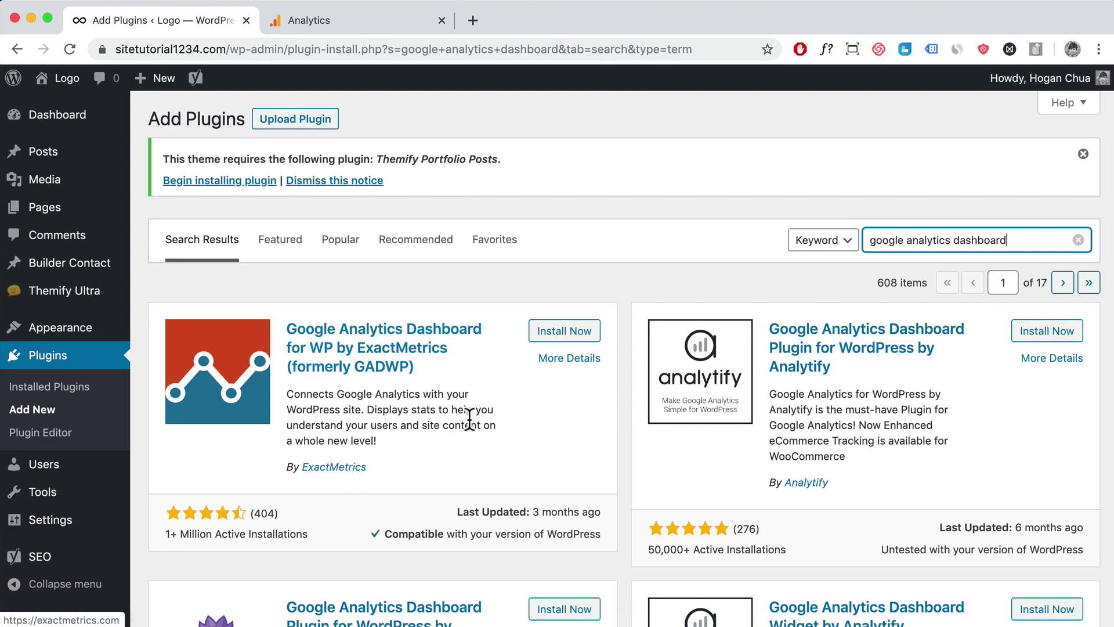
Install and activate Google Analytics Dashboard for WP, then go to its Google Analytics settings.
click(551, 337)
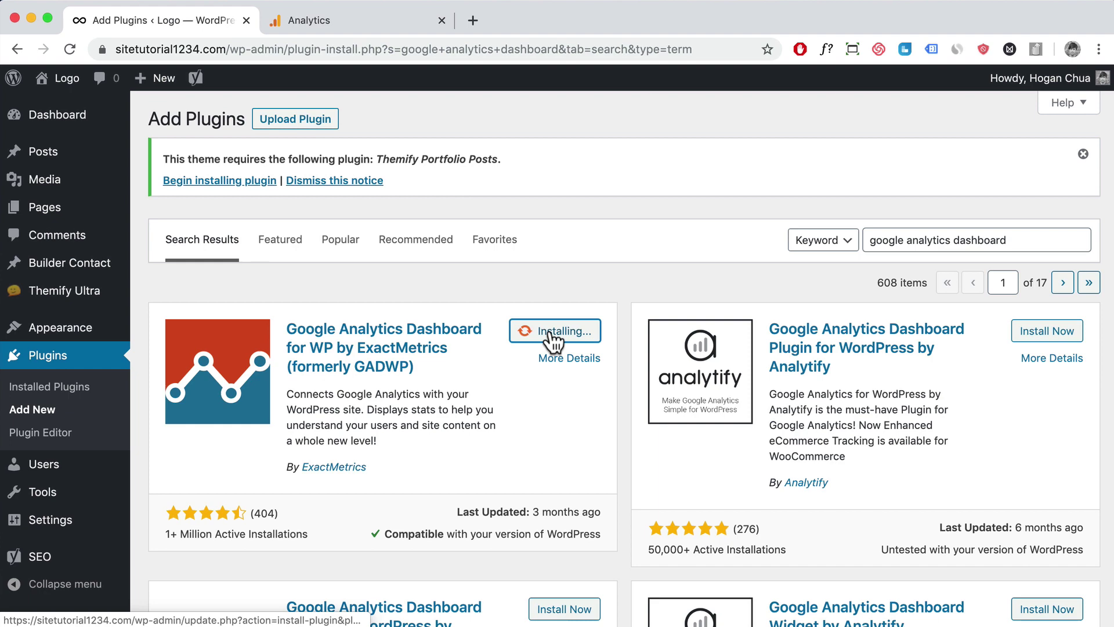
click(557, 332)
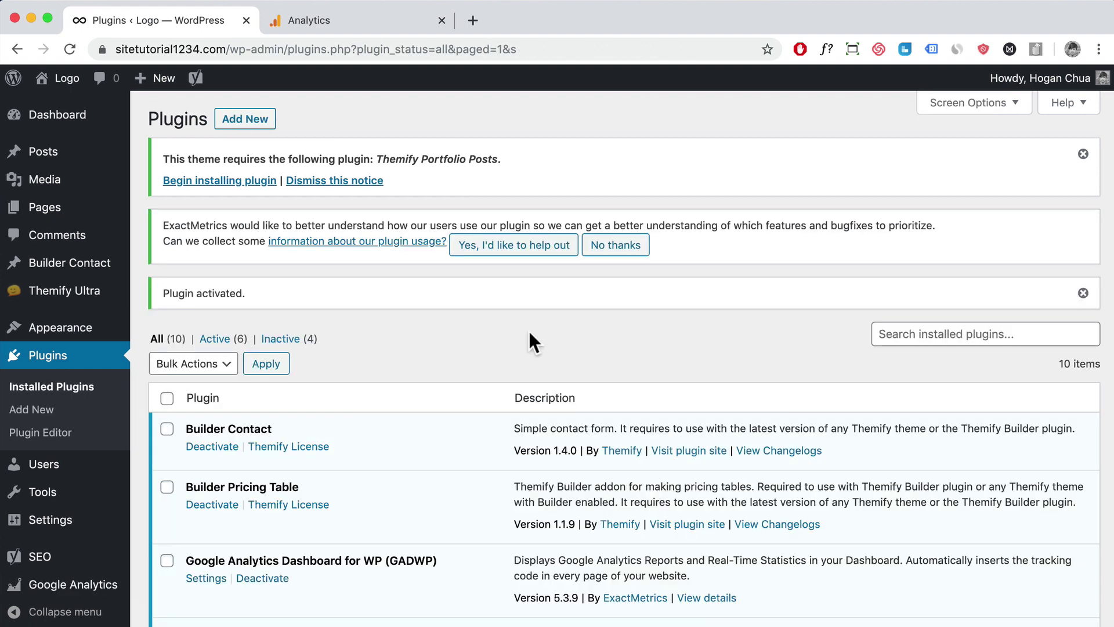
mouse_move(58, 589)
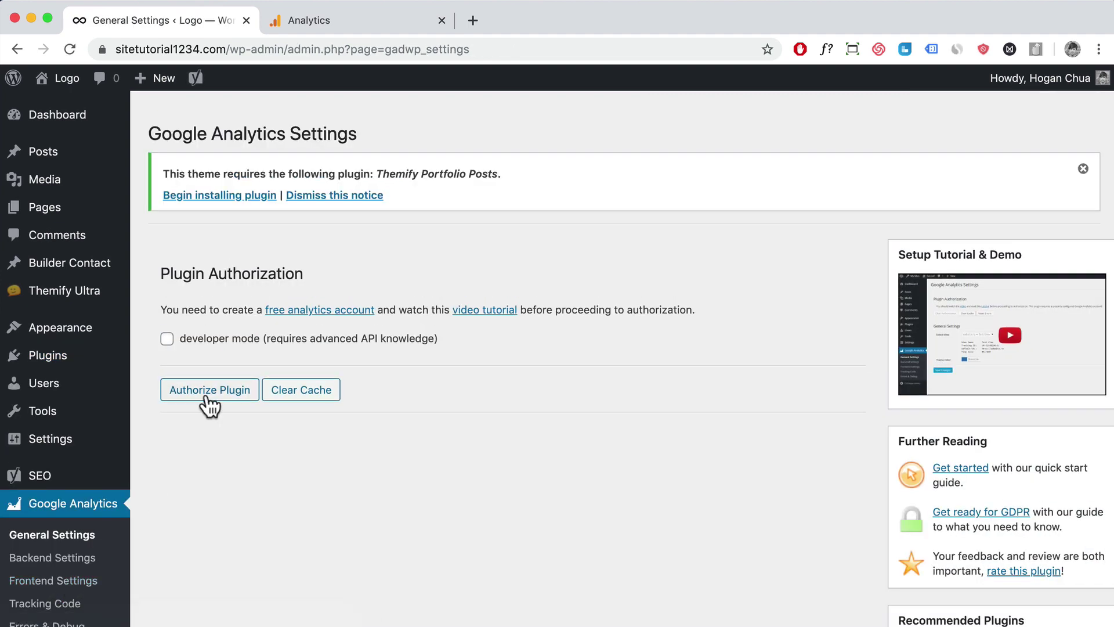
Authorize the plugin with the Google account, allow ExactMetrics access, and copy the access code.
click(207, 398)
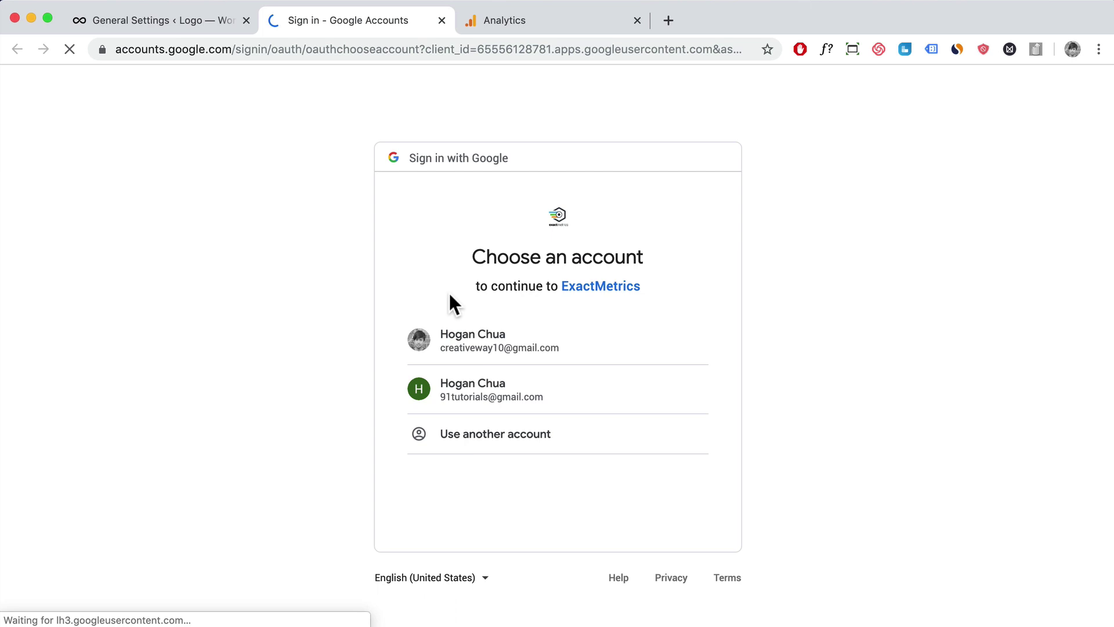
click(484, 392)
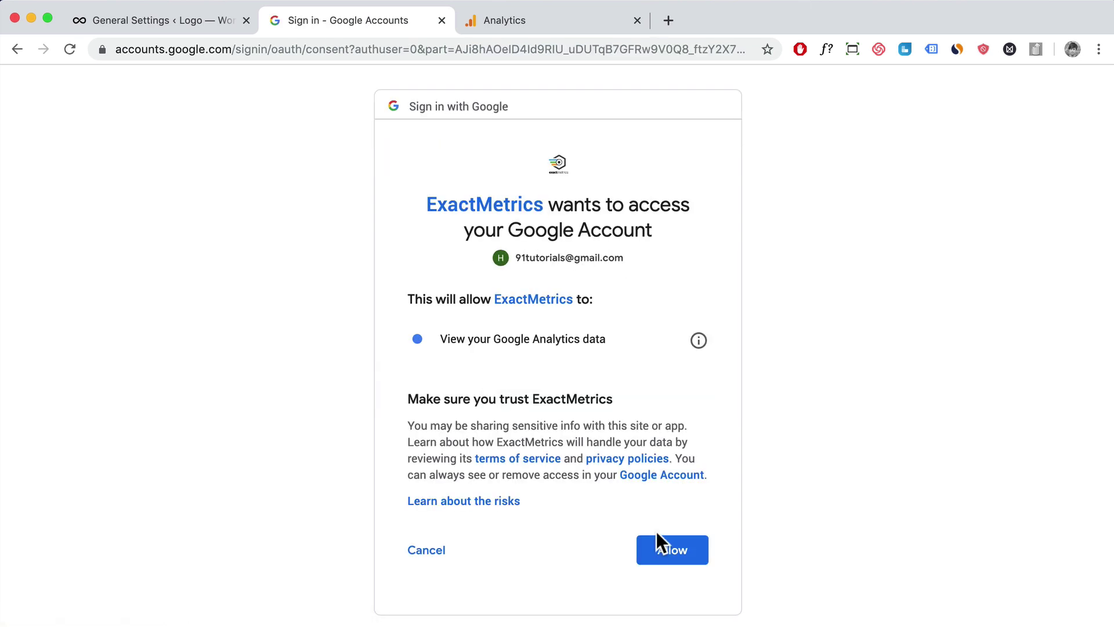
click(667, 546)
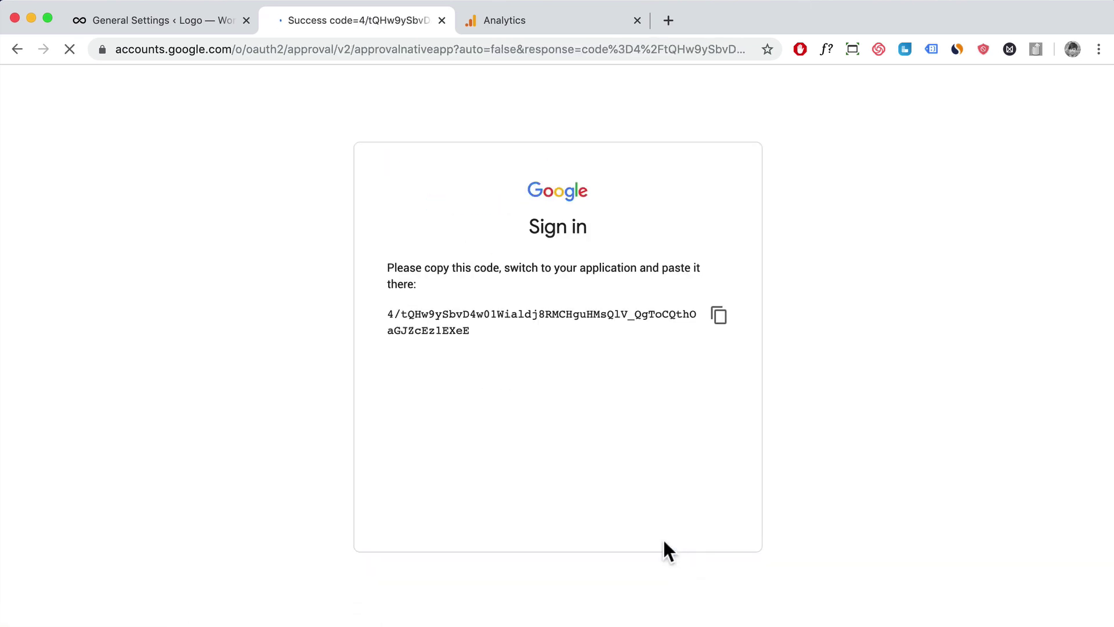
click(719, 315)
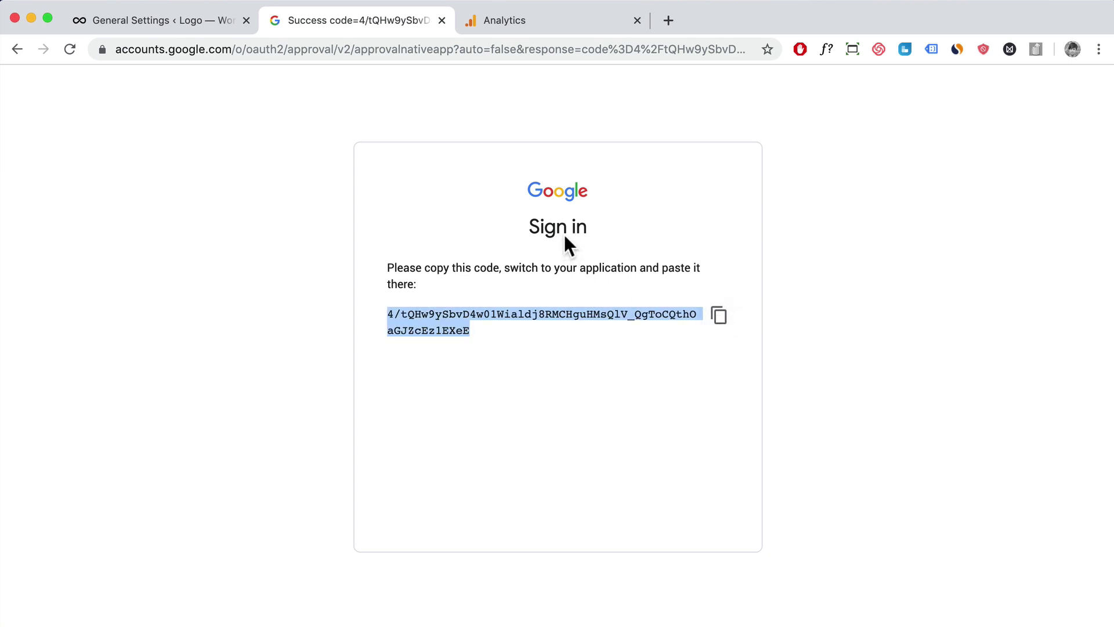
Paste and save the access code in WordPress, linking the sitetutorial1234.com All Web Site Data view.
click(174, 26)
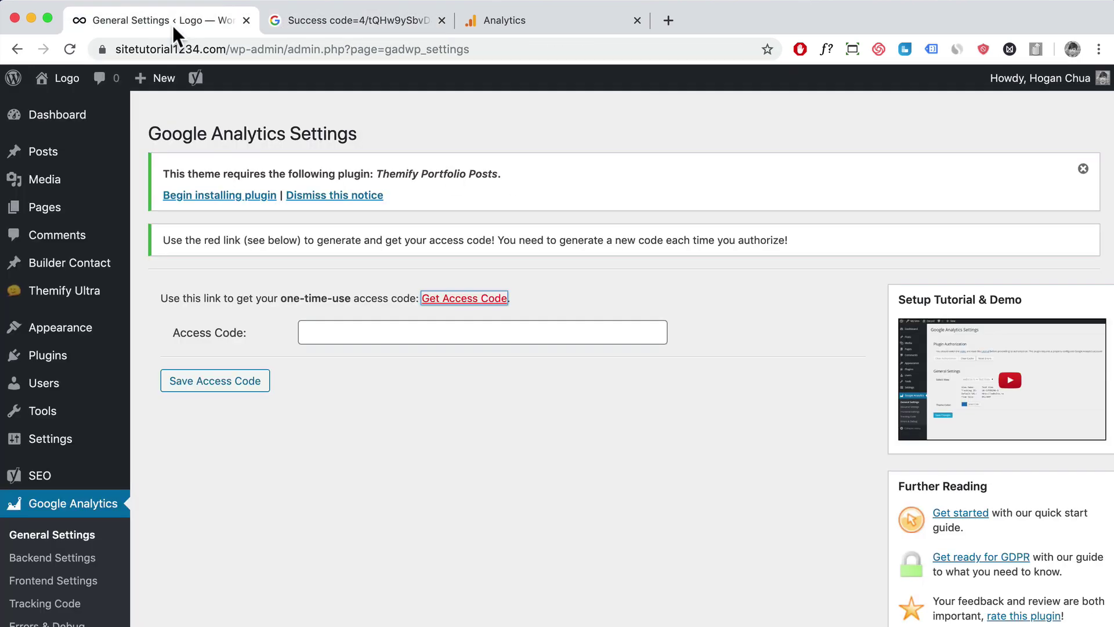
click(361, 325)
key(super+v)
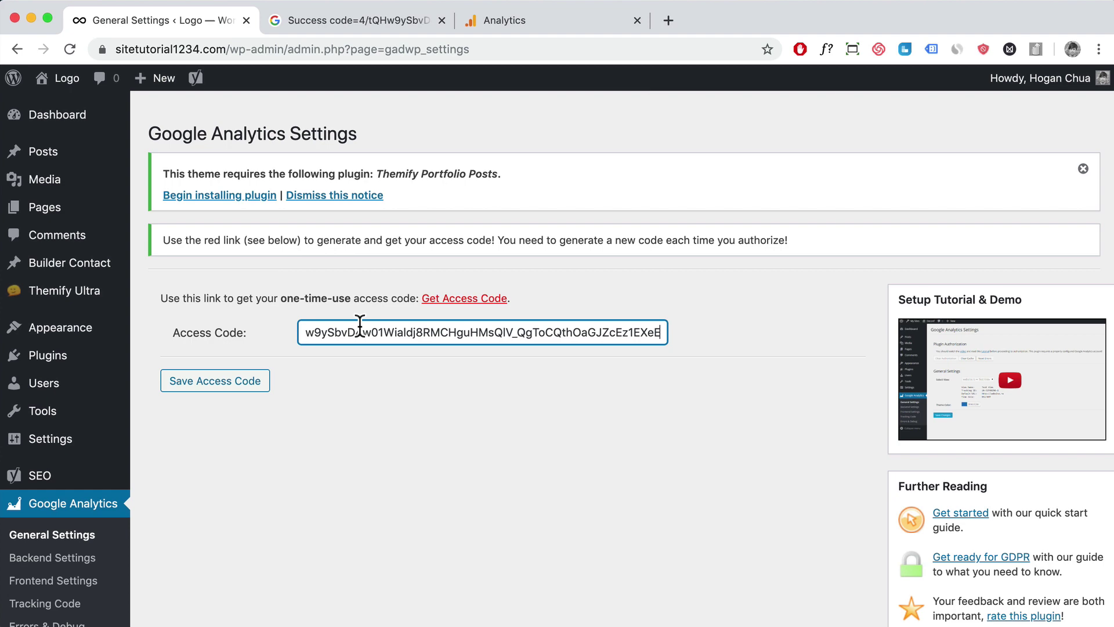
click(258, 385)
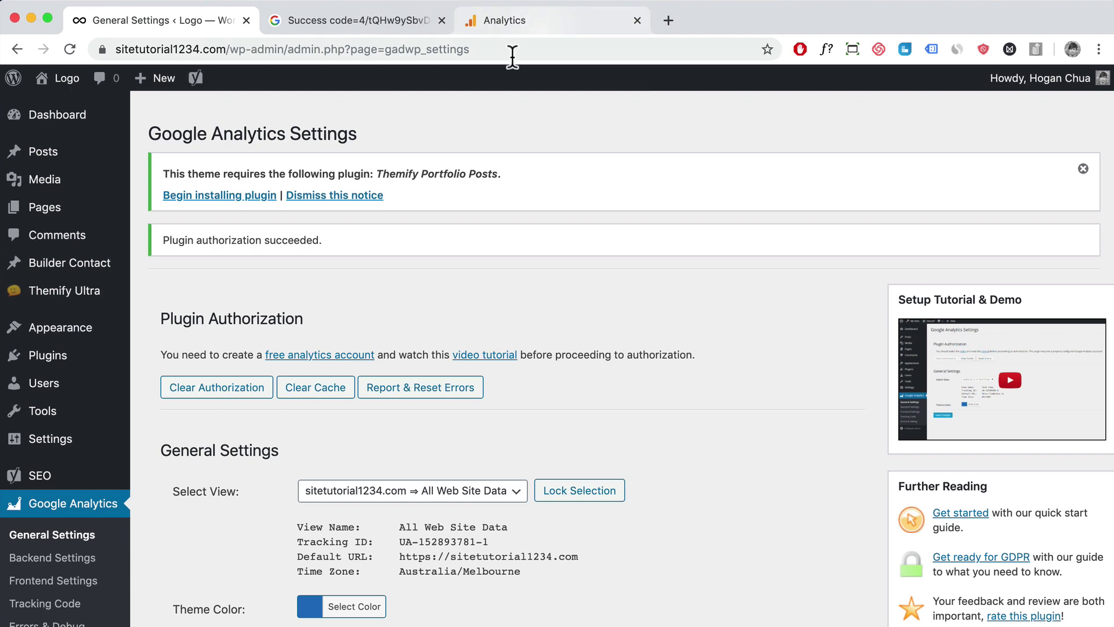
scroll(471, 323, down, 5)
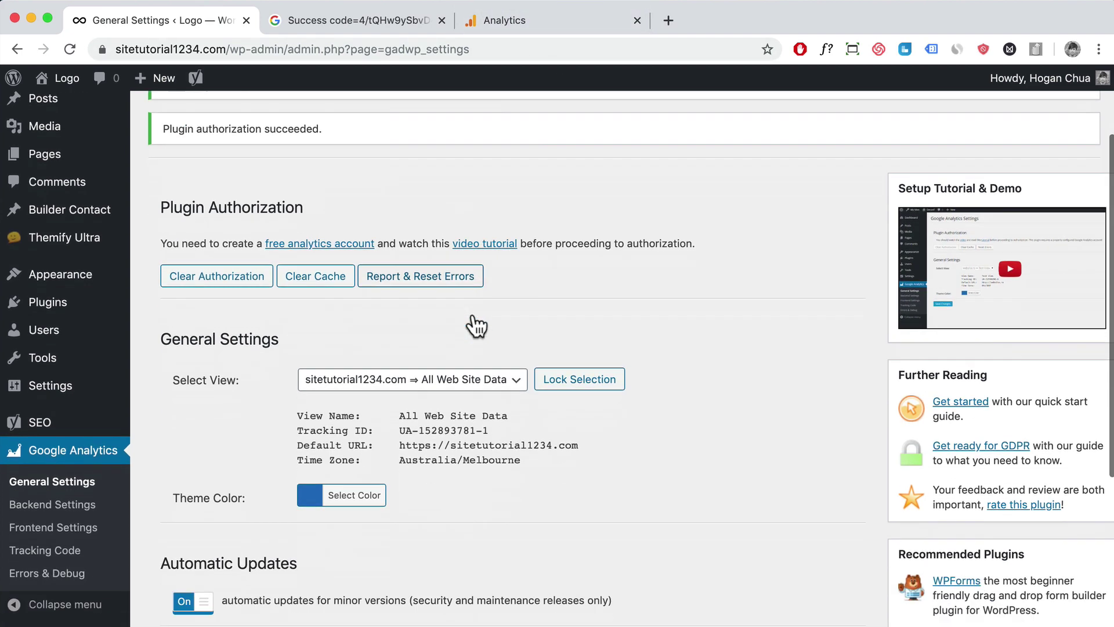
scroll(217, 260, up, 5)
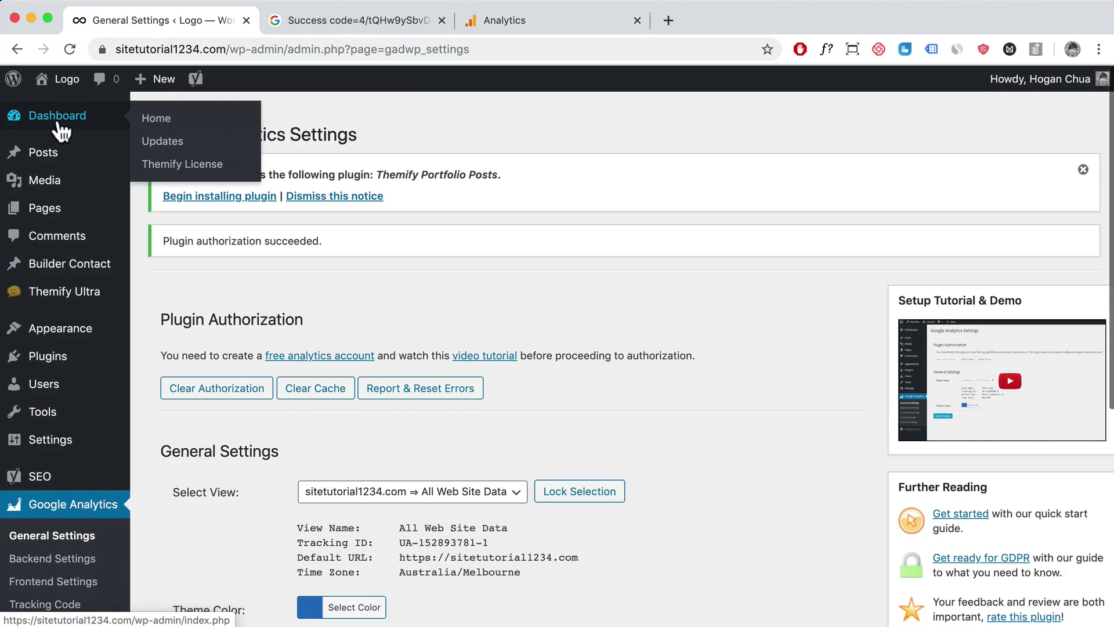
View the WordPress Dashboard's Google Analytics widget, showing No Data and 0 sessions for the Last 30 Days.
click(58, 123)
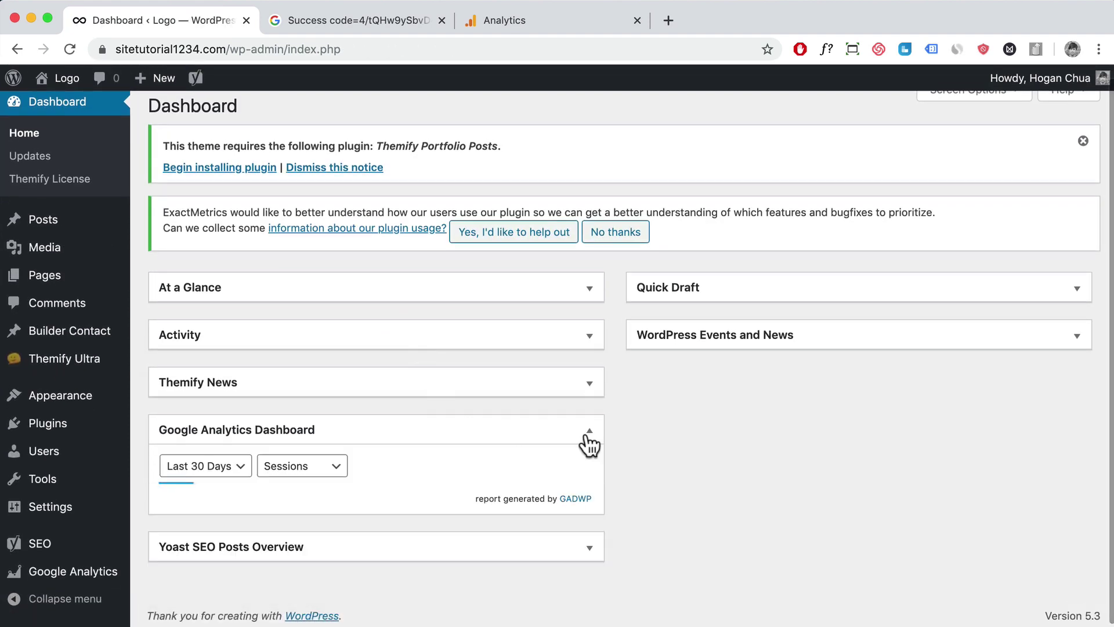
scroll(406, 441, down, 3)
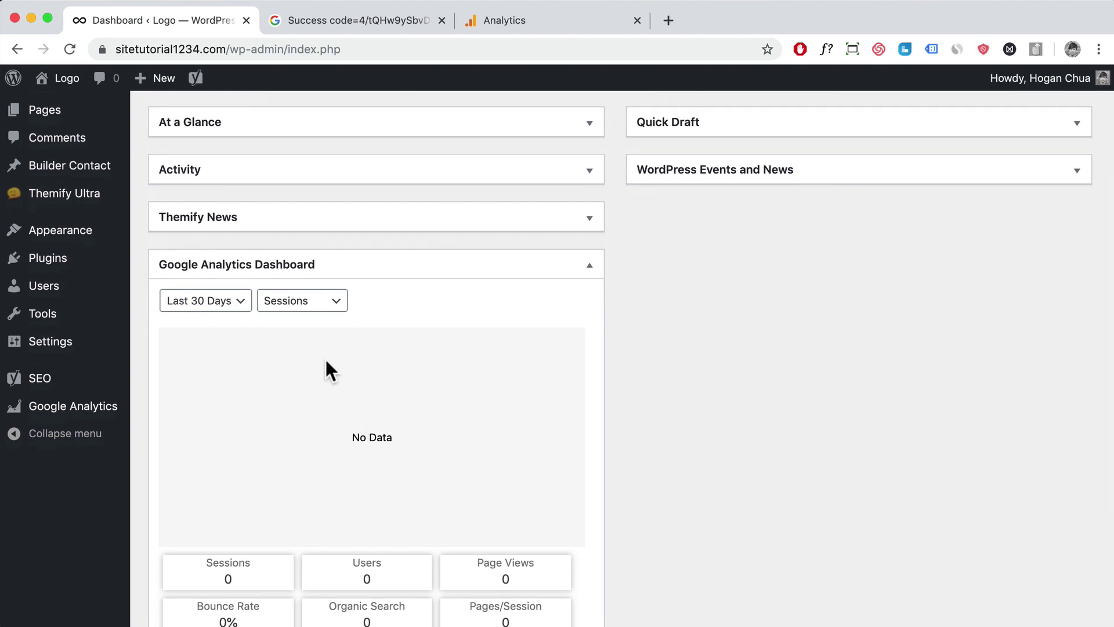
scroll(375, 406, down, 2)
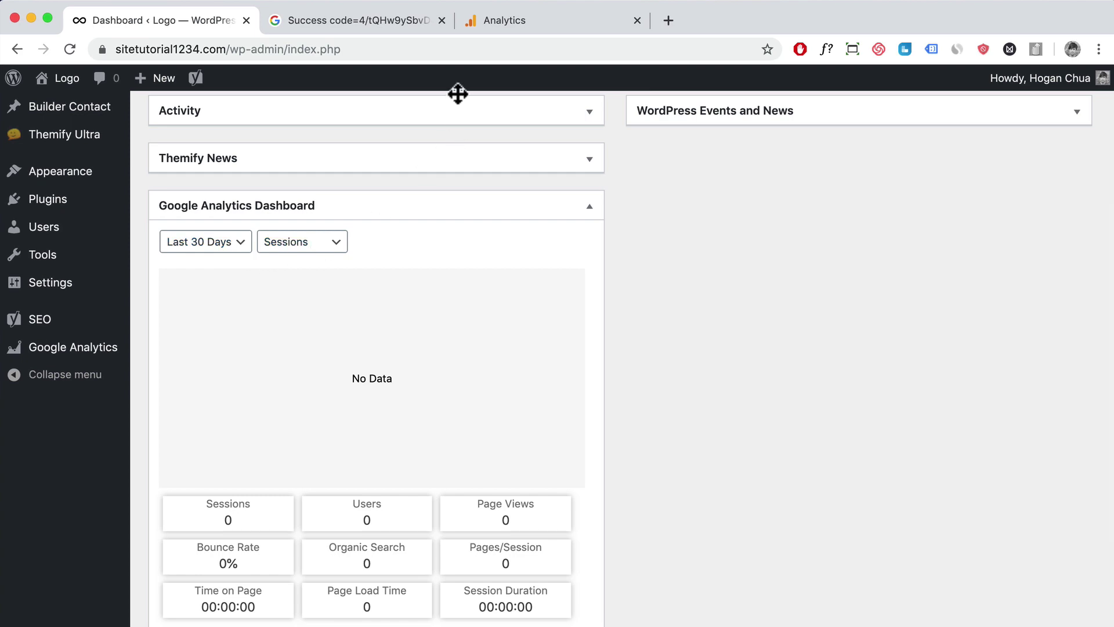
Review the Site Tutorial view's Home report in Analytics (0 users, 0 sessions) and expand Audience.
click(520, 22)
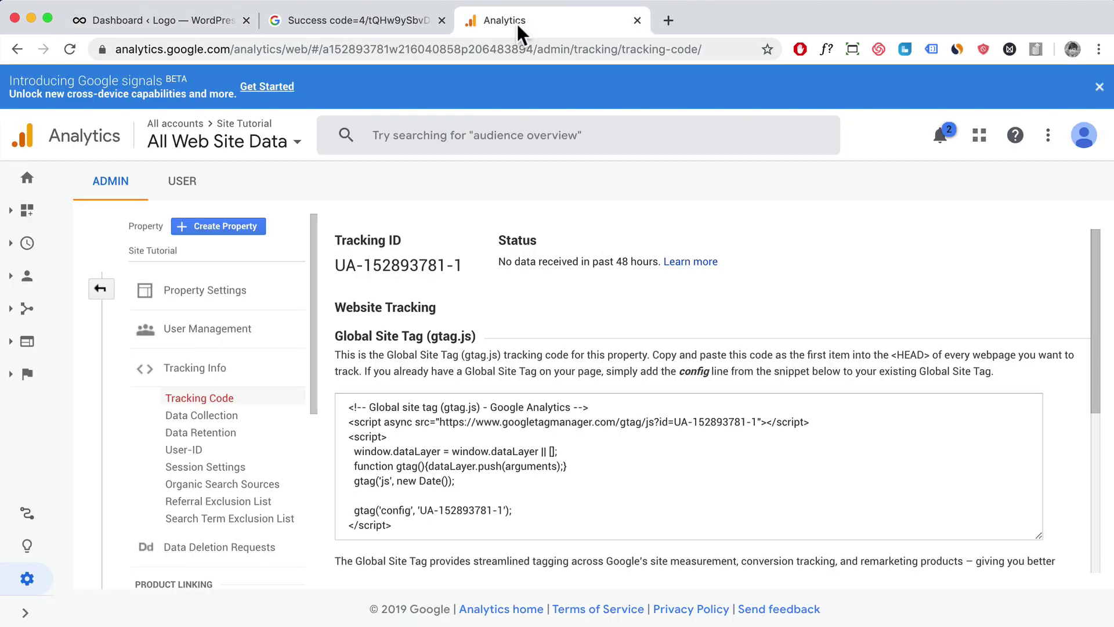
click(27, 180)
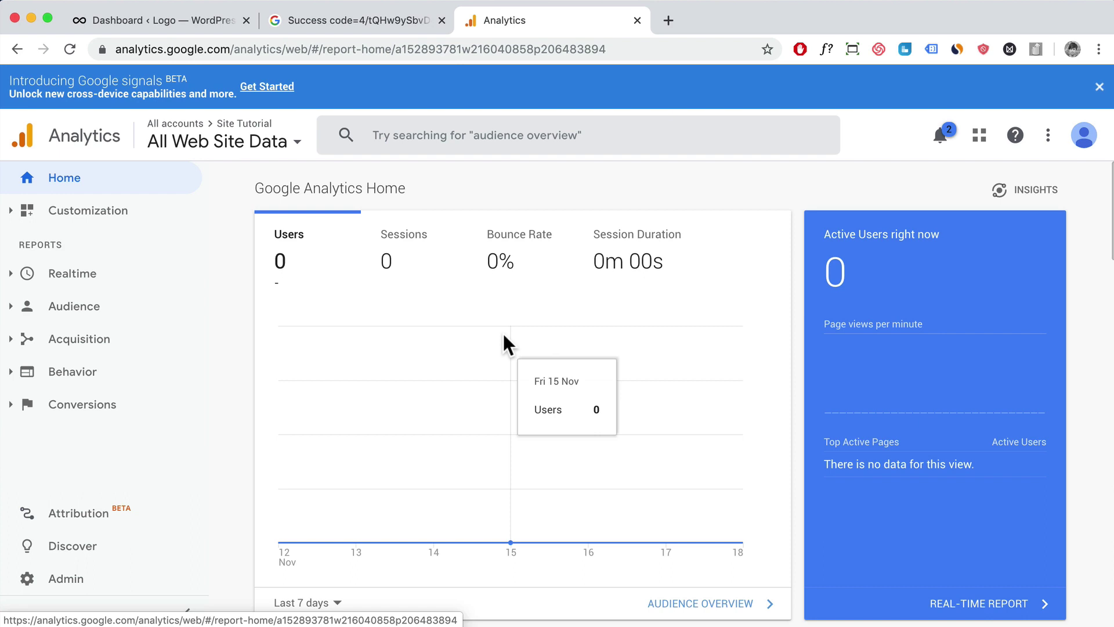
scroll(441, 318, down, 2)
scroll(441, 317, down, 4)
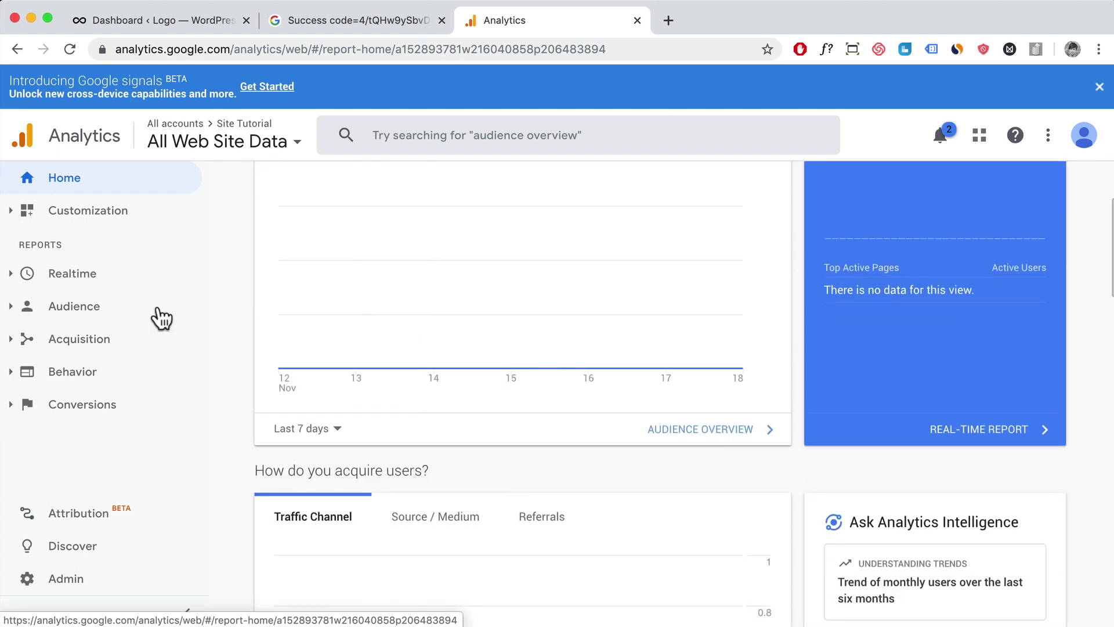
click(69, 316)
scroll(152, 351, down, 8)
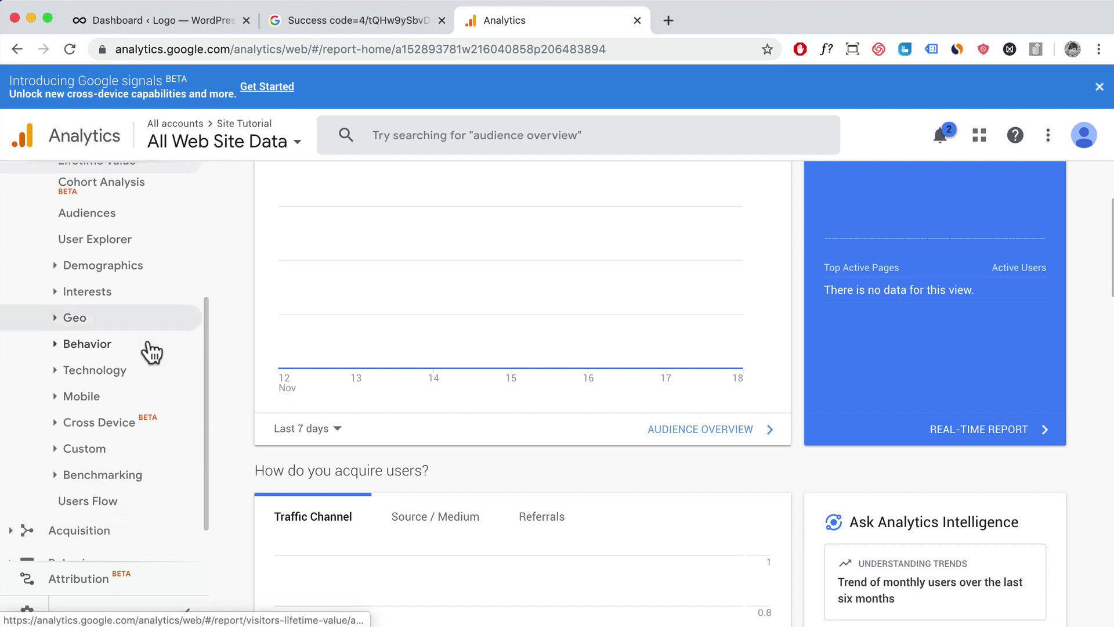
Go to the Exclude Tracking tab of the plugin's Tracking Code settings in WordPress.
click(179, 22)
mouse_move(98, 316)
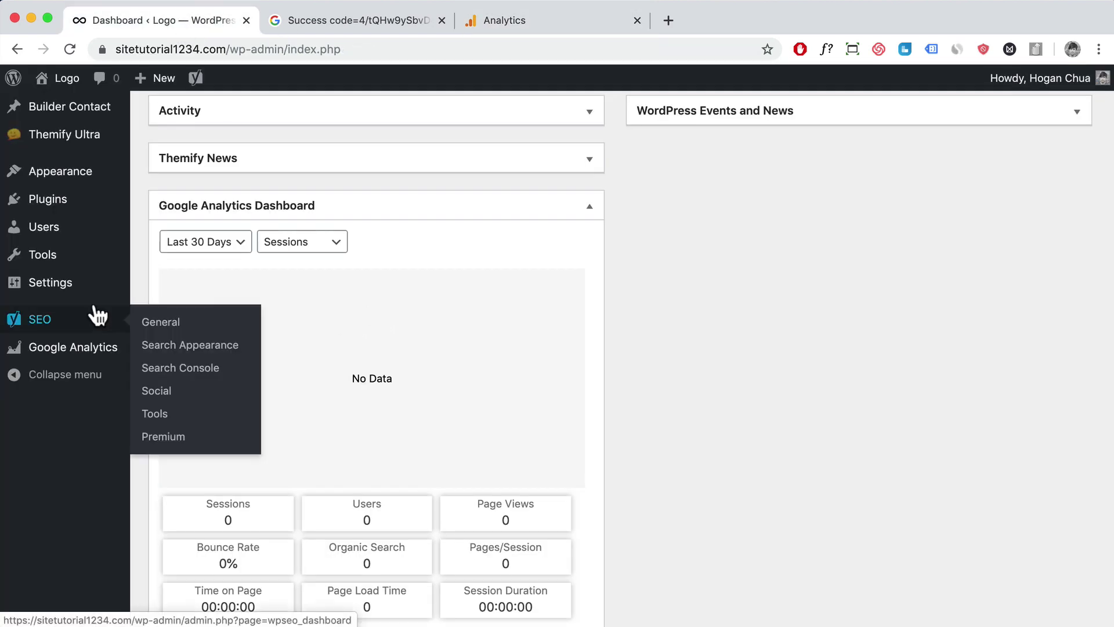
mouse_move(81, 355)
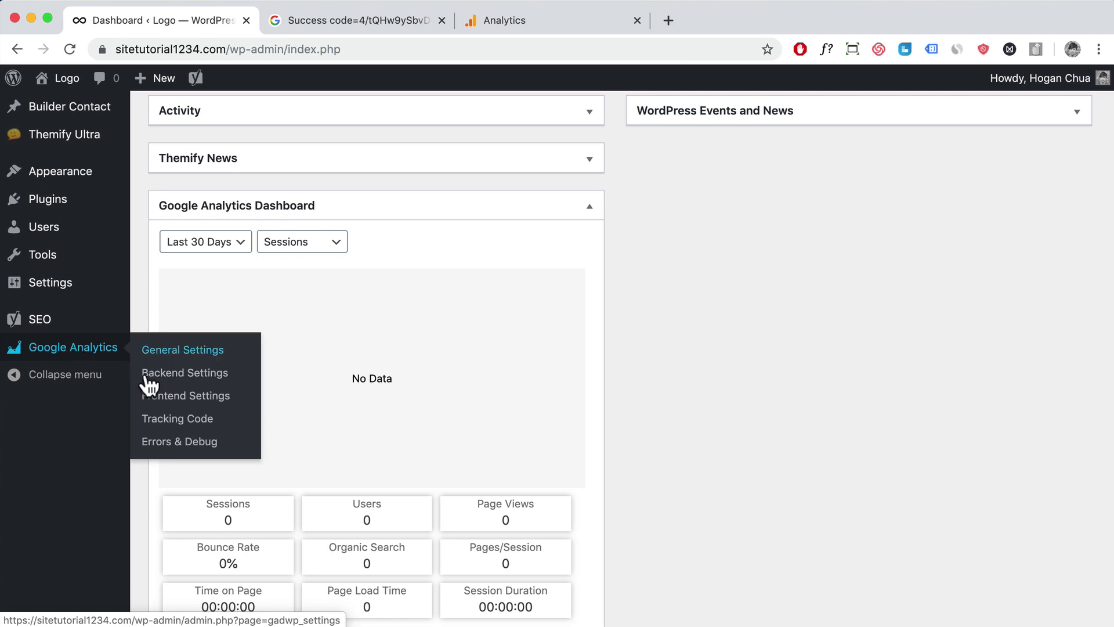
click(151, 418)
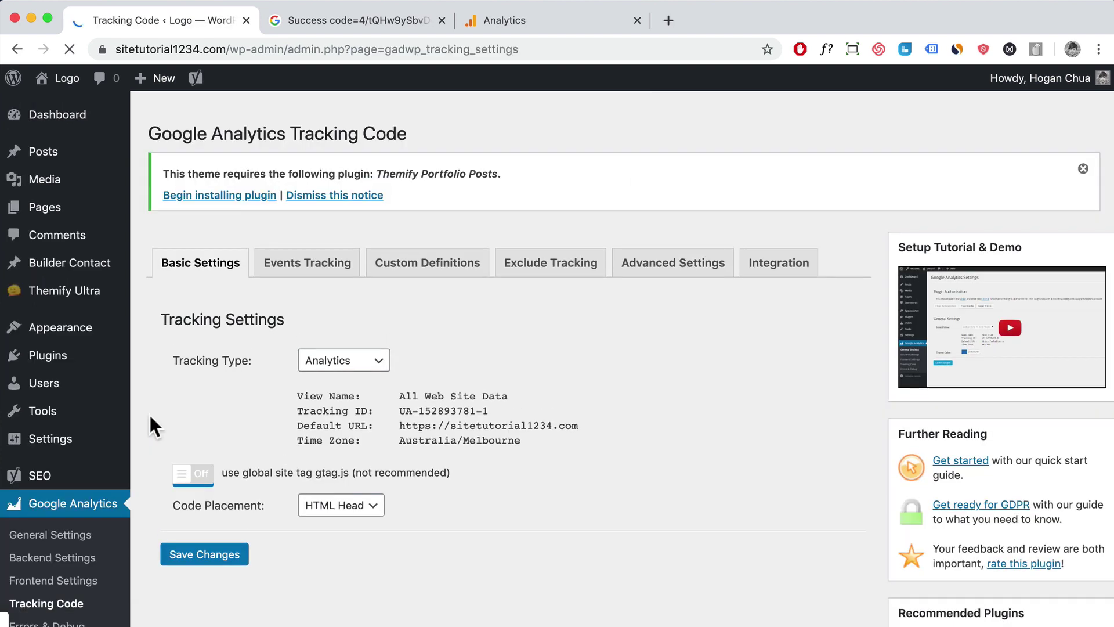
click(533, 269)
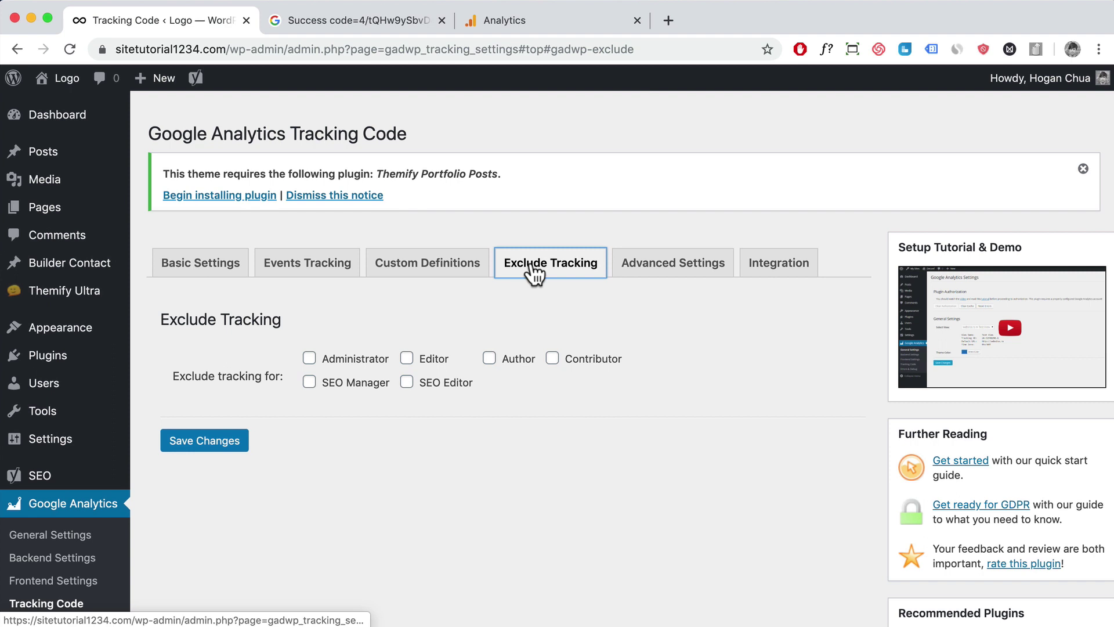
Tick the Administrator, Editor, Author and Contributor roles for exclusion.
click(309, 360)
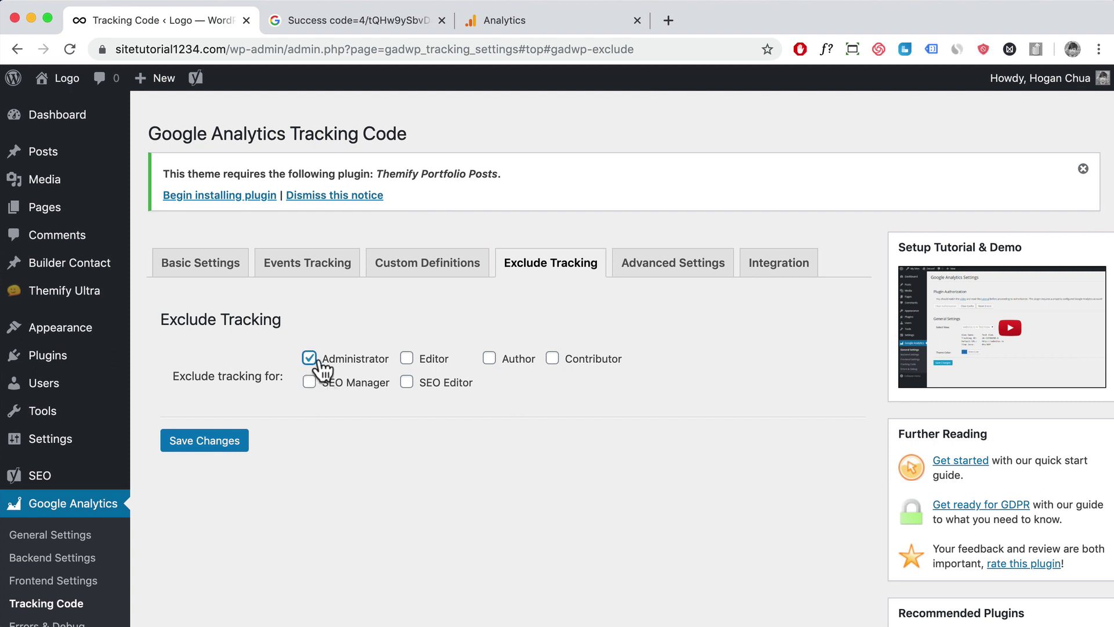
click(407, 360)
click(489, 359)
click(553, 359)
Save the Exclude Tracking settings for the four excluded roles.
click(217, 443)
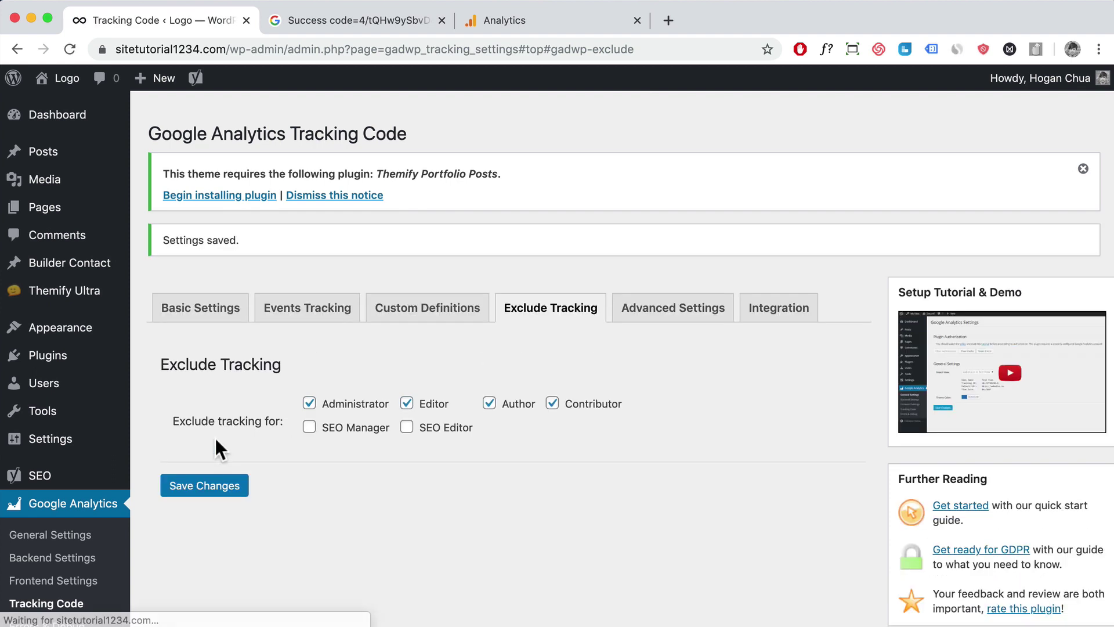